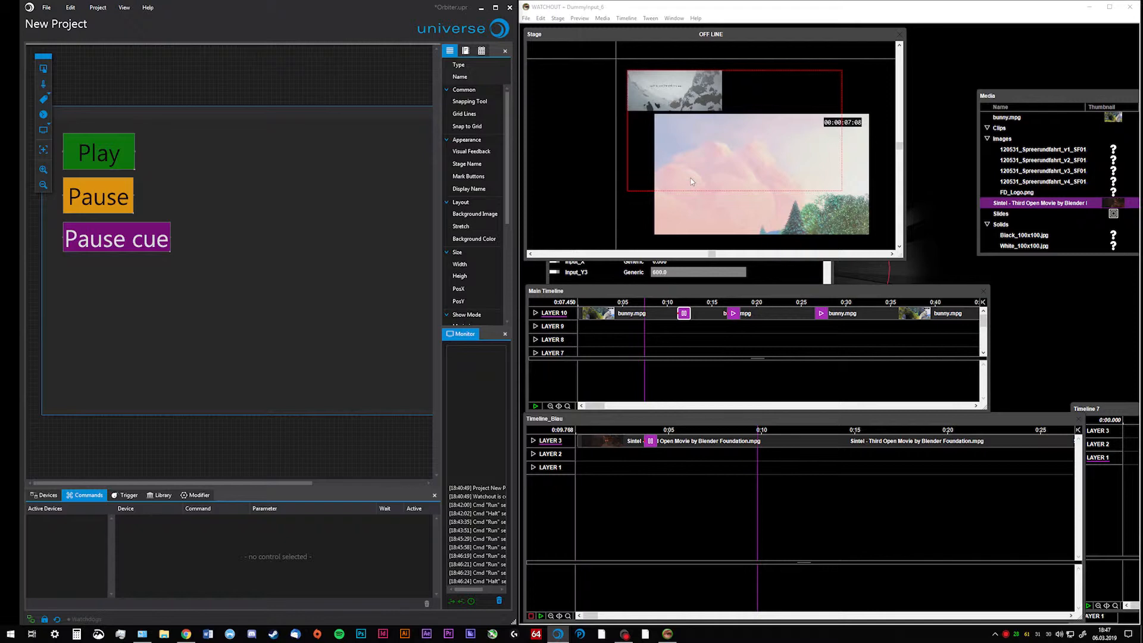
Arrange the two applications side by side, widening the Universe window and moving the left edge of WATCHOUT clear of it
{"action": "left_click", "coordinate": [615, 6]}
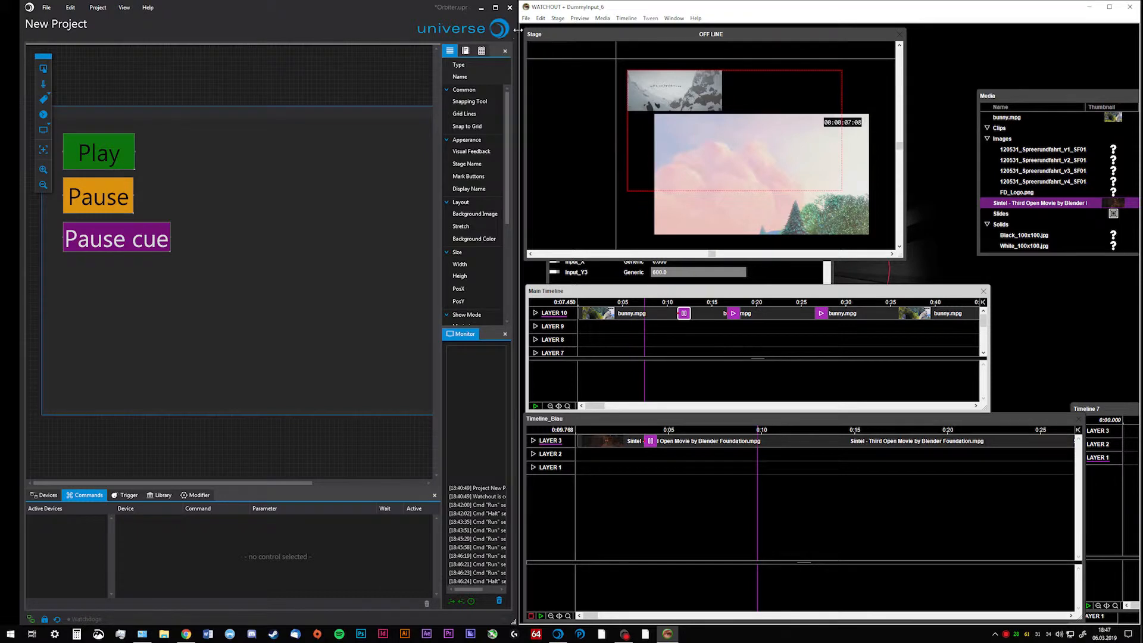
{"action": "left_click", "coordinate": [365, 22]}
{"action": "left_click_drag", "start_coordinate": [516, 105], "coordinate": [597, 159]}
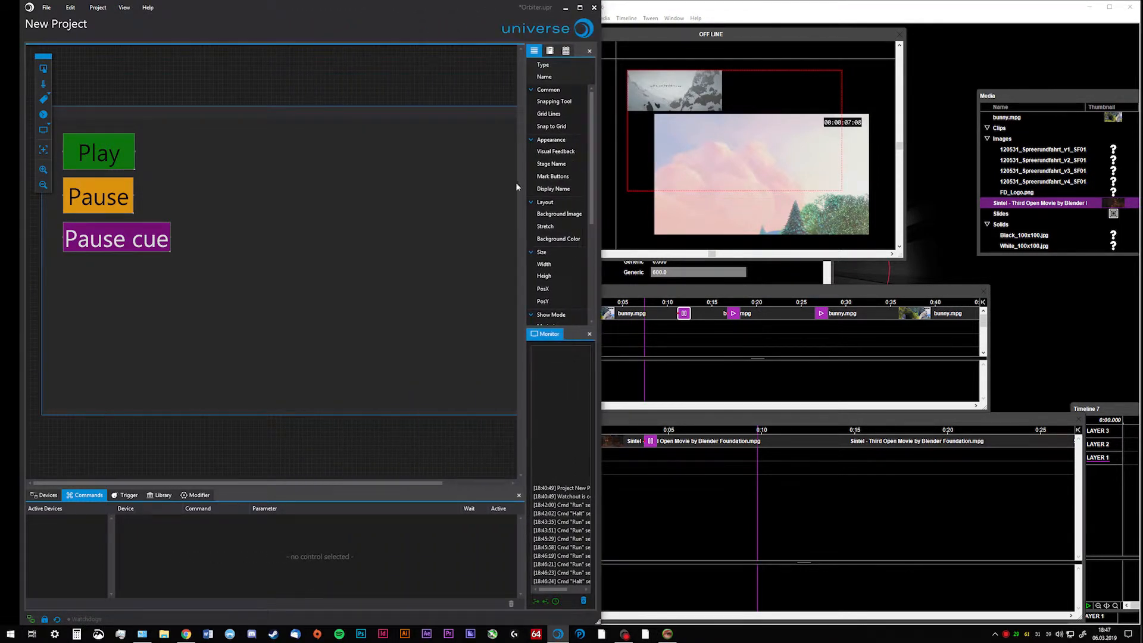
{"action": "left_click", "coordinate": [124, 182]}
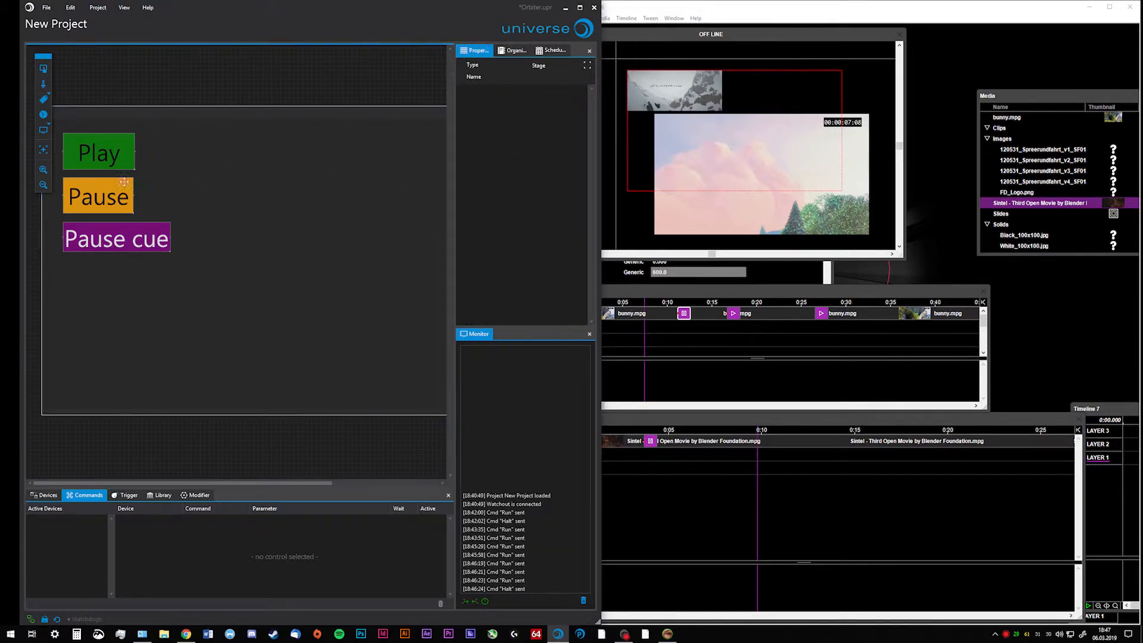
{"action": "left_click", "coordinate": [727, 26]}
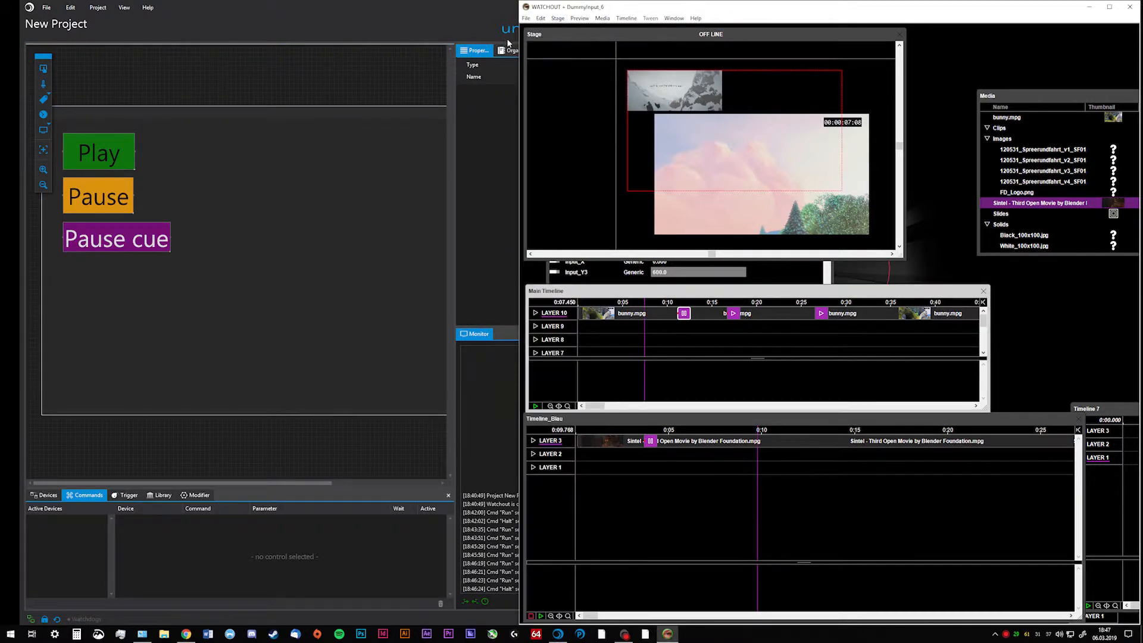
{"action": "left_click_drag", "start_coordinate": [515, 46], "coordinate": [617, 46]}
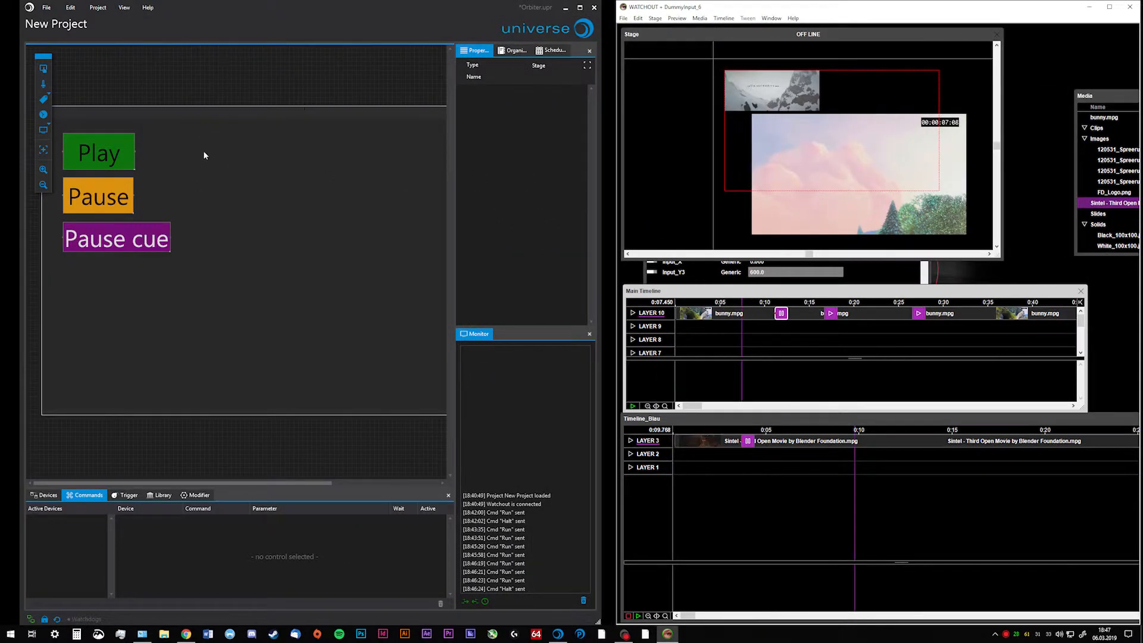
Test the main timeline playback by running the stage's Play button and stopping it with the Pause button
{"action": "left_click", "coordinate": [108, 156]}
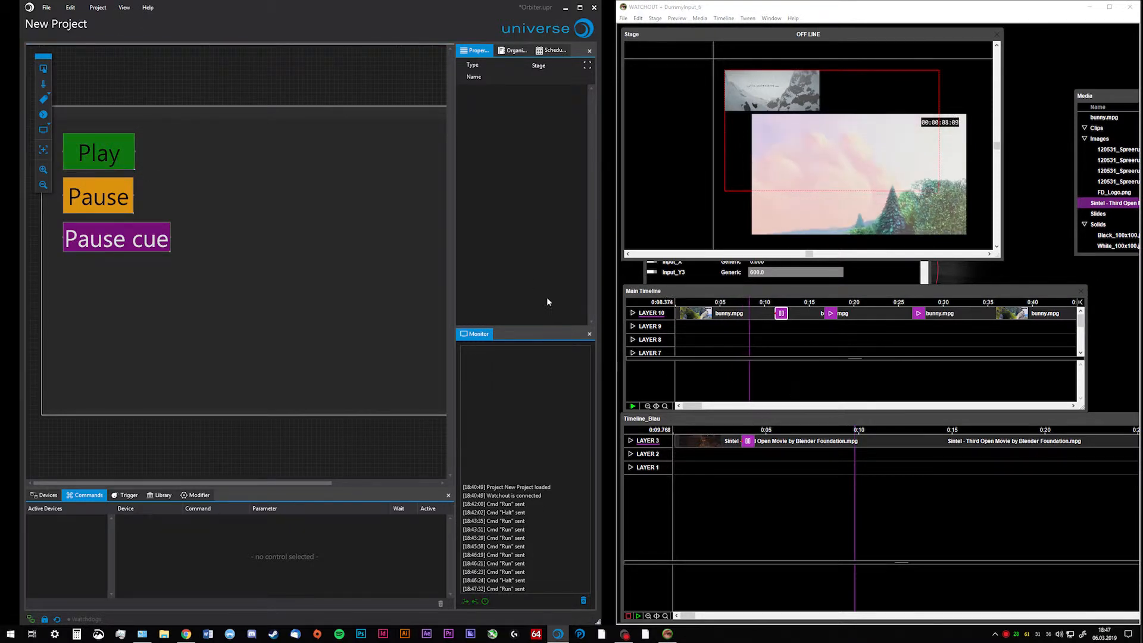
{"action": "left_click", "coordinate": [107, 199]}
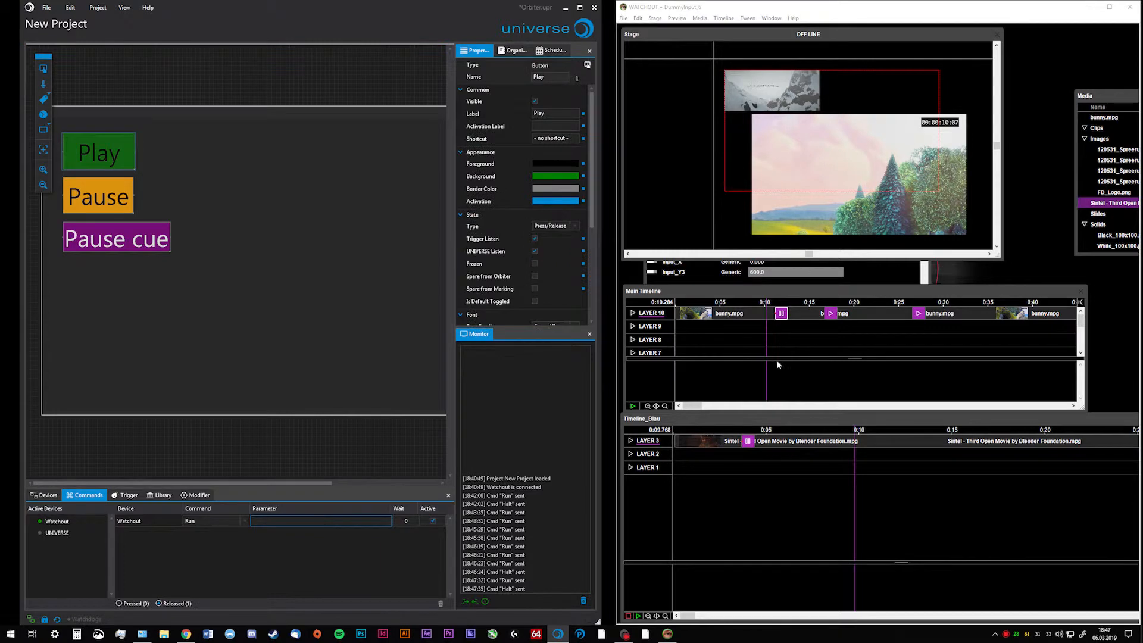
Switch to WATCHOUT and briefly run and stop Timeline_Blau, then run the Main Timeline directly
{"action": "left_click", "coordinate": [727, 477]}
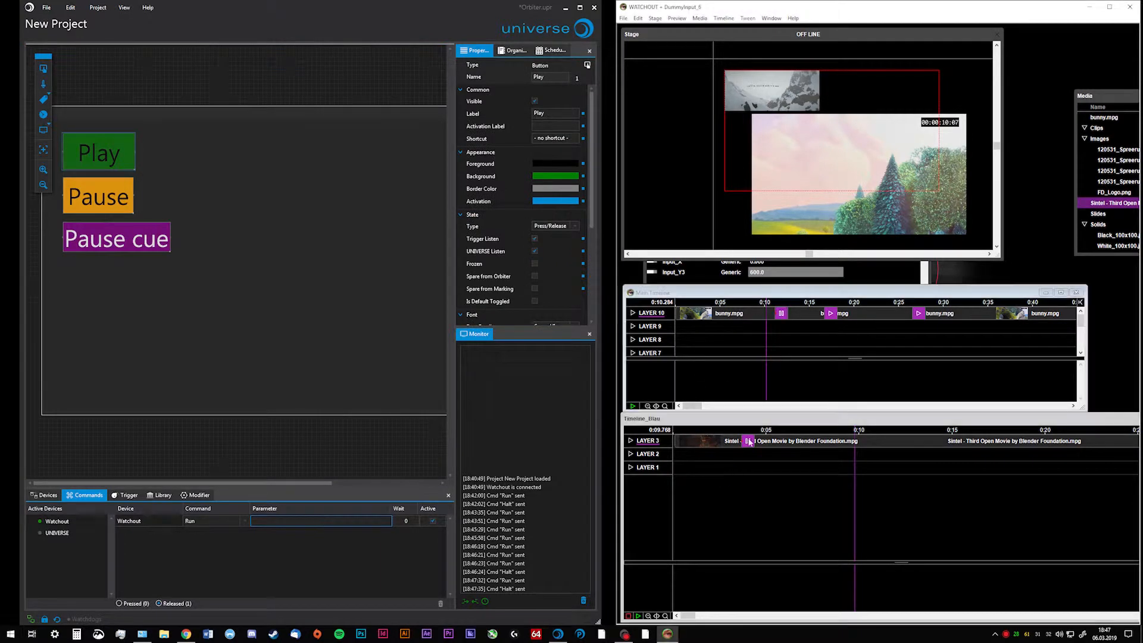
{"action": "key", "text": "space"}
{"action": "key", "text": "space"}
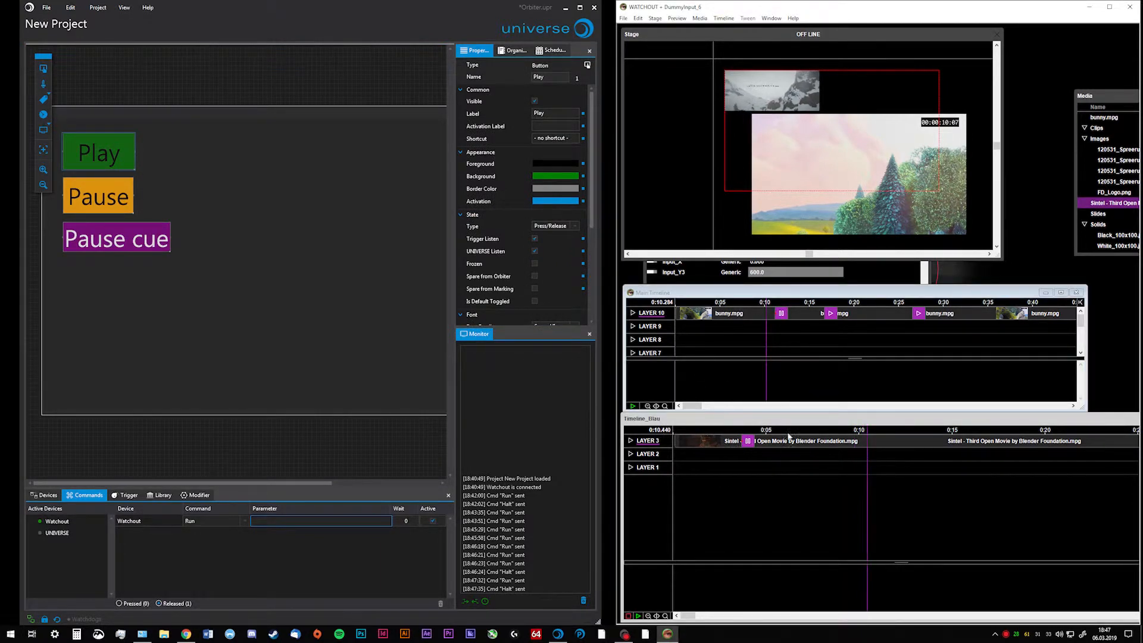
{"action": "left_click", "coordinate": [783, 292]}
{"action": "key", "text": "space"}
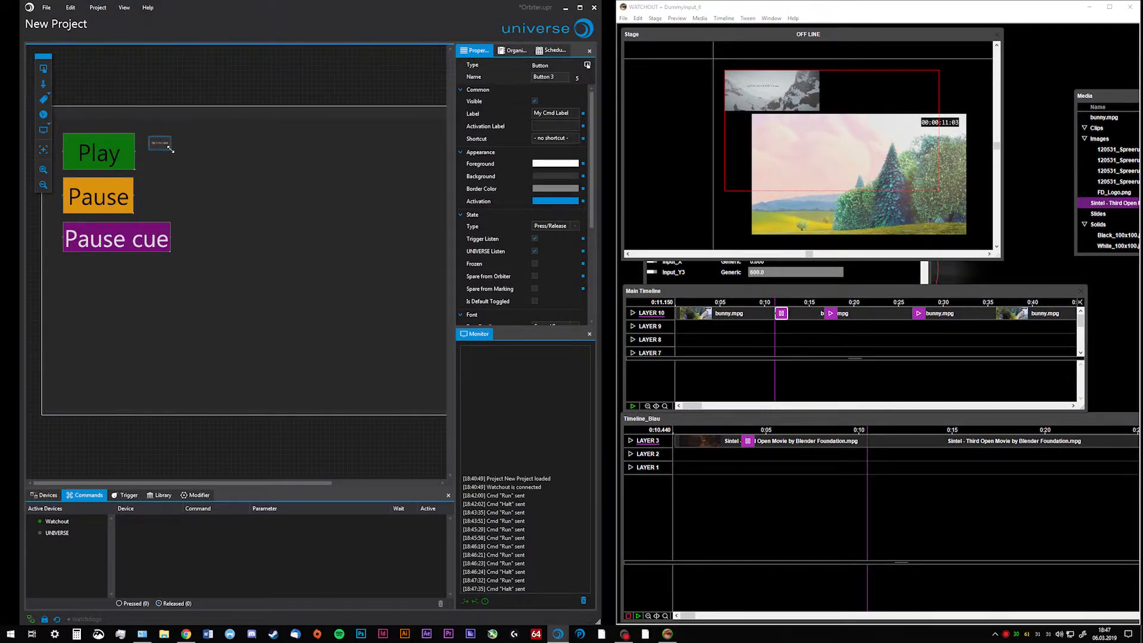
Enlarge the new button beside Play and assign it the Watchout Run command with the parameter Timeline_Blau
{"action": "left_click_drag", "start_coordinate": [171, 151], "coordinate": [225, 156]}
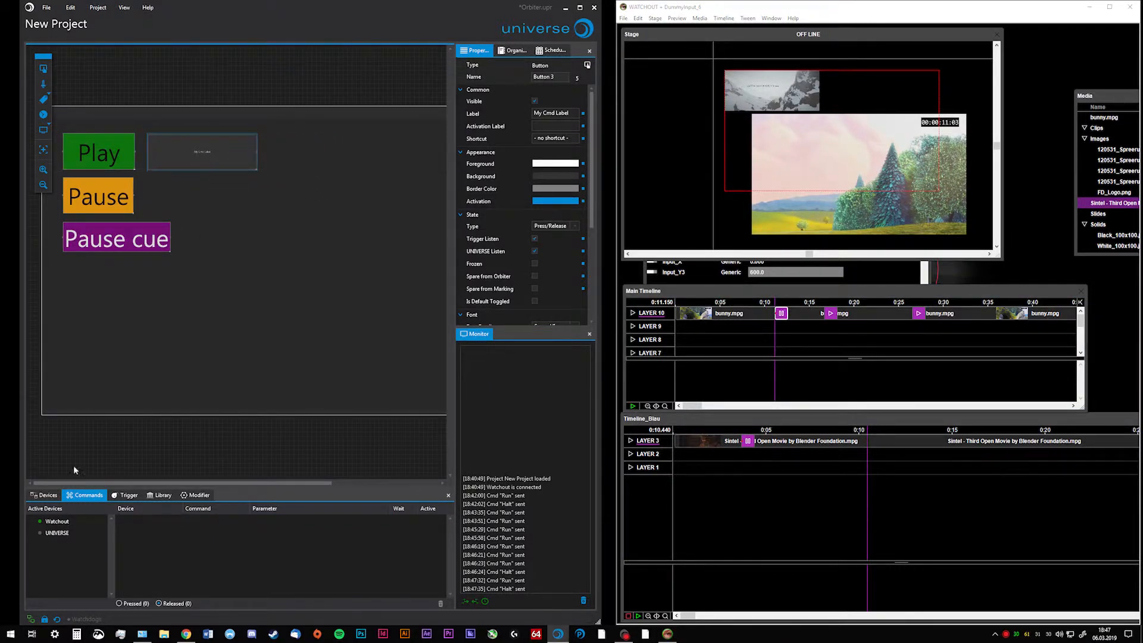
{"action": "double_click", "coordinate": [87, 521]}
{"action": "left_click", "coordinate": [270, 520]}
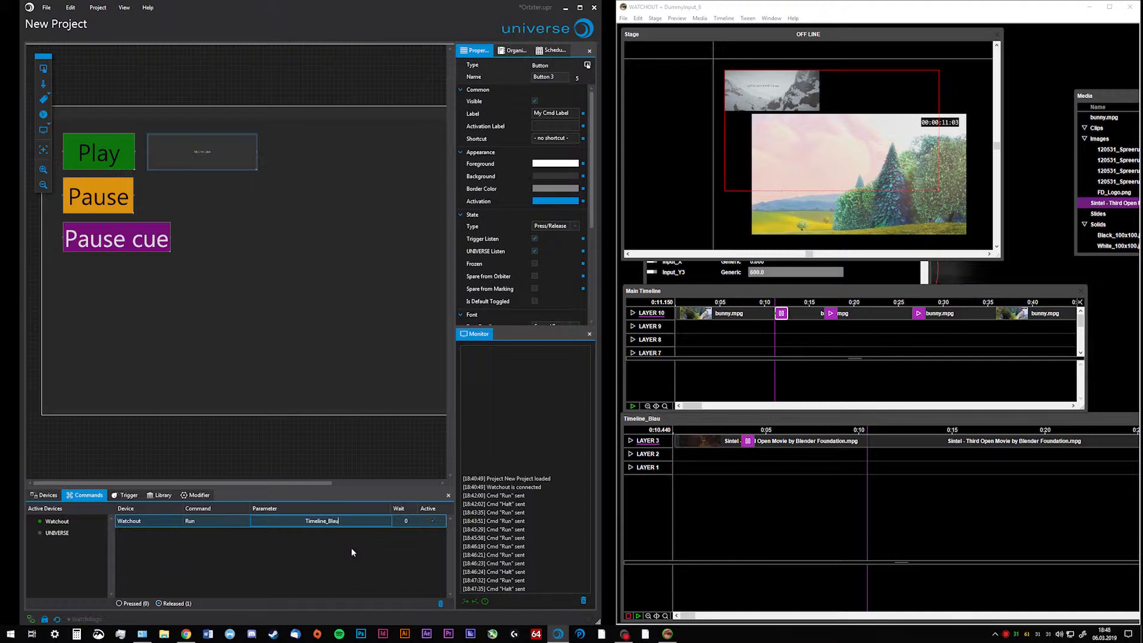
Check the timeline's name in WATCHOUT and test the new button by running Timeline_Blau from the stage
{"action": "left_click", "coordinate": [687, 414]}
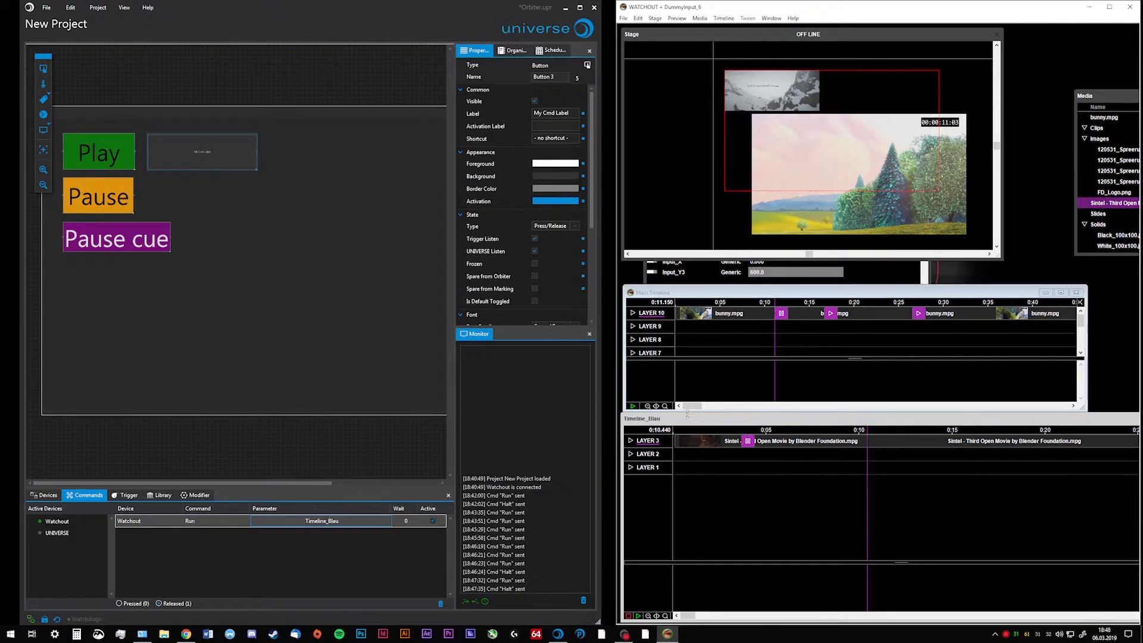
{"action": "left_click", "coordinate": [306, 258]}
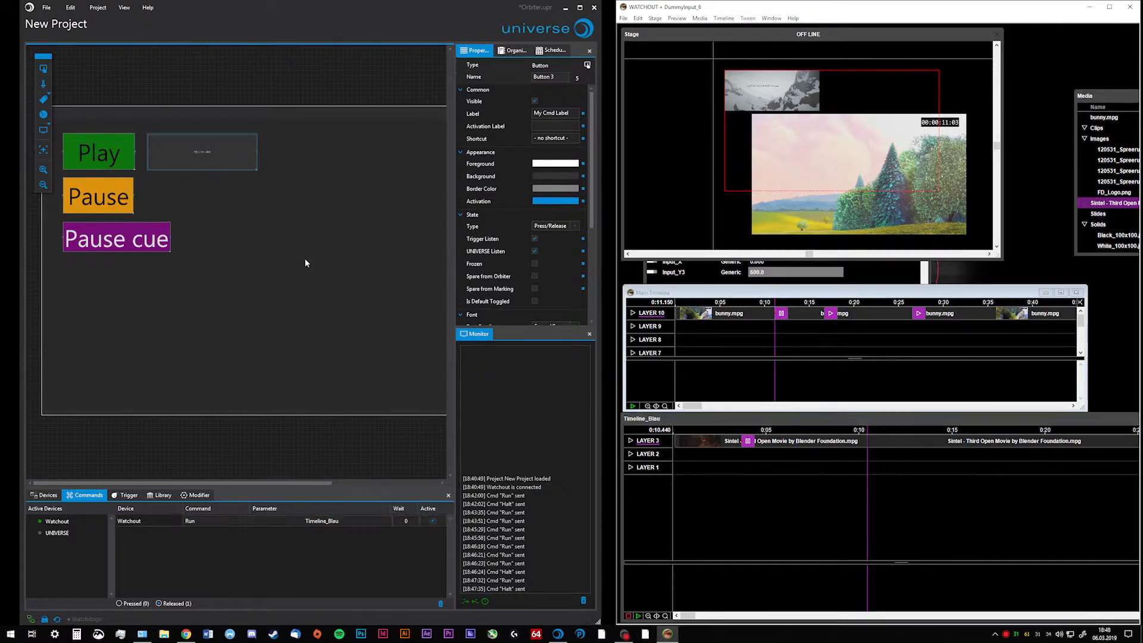
{"action": "left_click", "coordinate": [205, 153]}
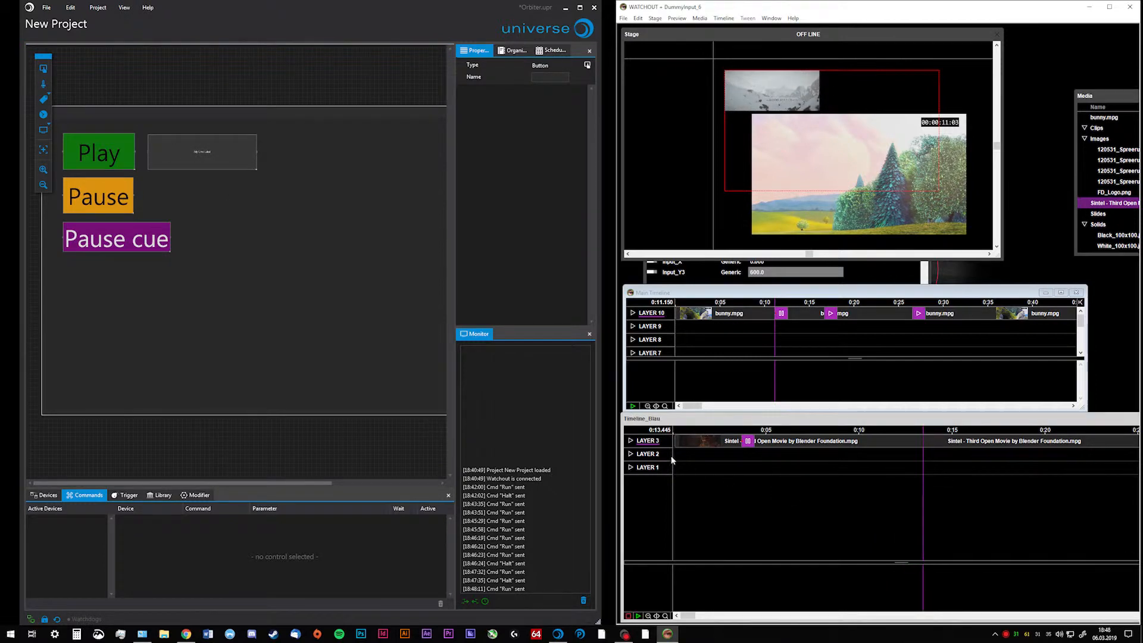
Change the new button's Run parameter to lowercase Timeline_blau, run the button, and close WATCHOUT's message window
{"action": "left_click", "coordinate": [216, 162]}
{"action": "left_click", "coordinate": [327, 518]}
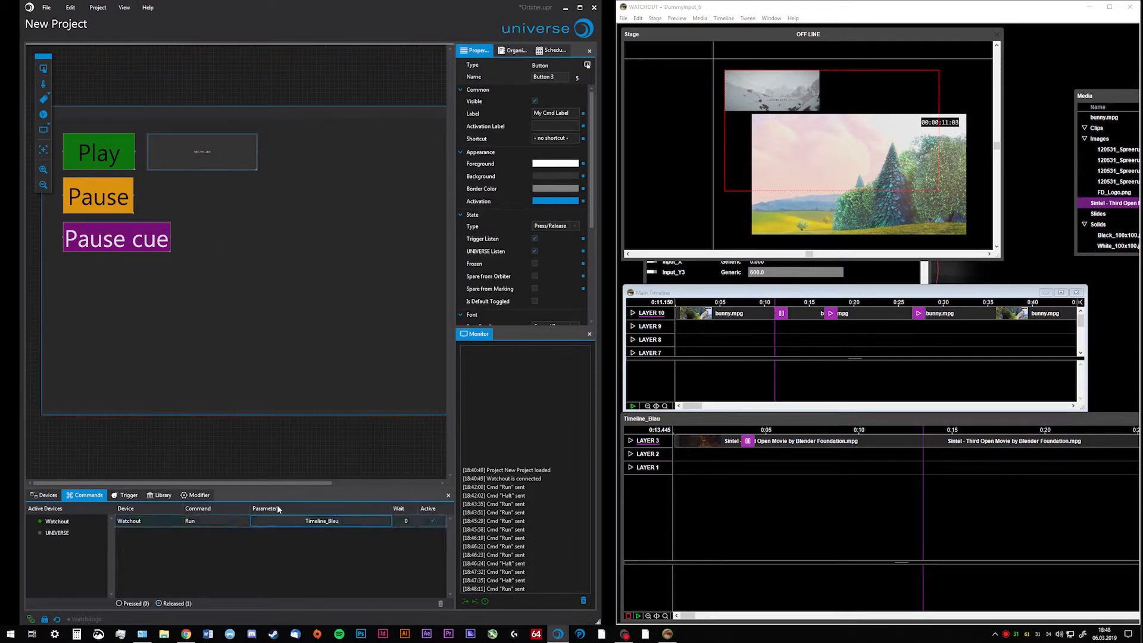
{"action": "mouse_move", "coordinate": [355, 519]}
{"action": "left_mouse_down"}
{"action": "mouse_move", "coordinate": [243, 513]}
{"action": "mouse_move", "coordinate": [342, 522]}
{"action": "left_mouse_up"}
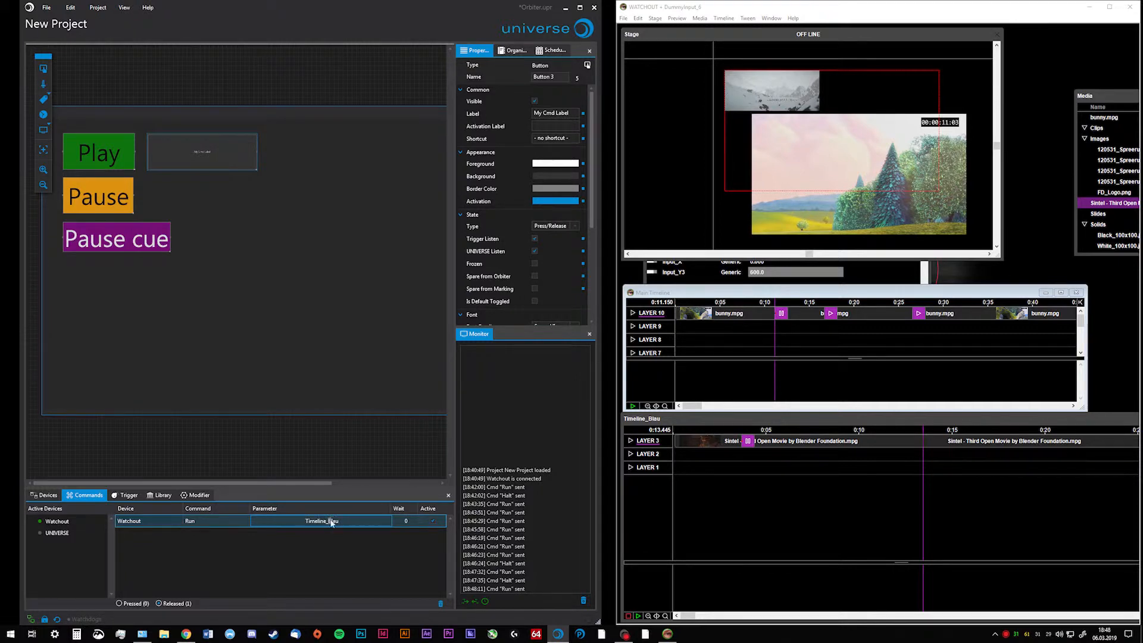
{"action": "type", "text": "b"}
{"action": "left_click", "coordinate": [369, 375]}
{"action": "left_click", "coordinate": [218, 150]}
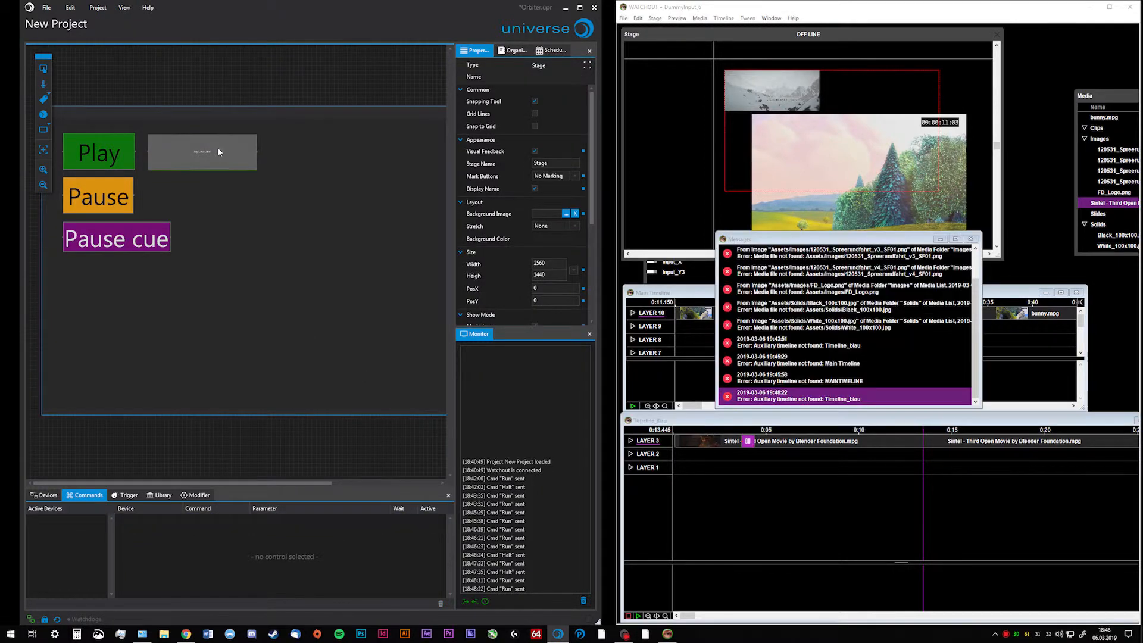
{"action": "left_click", "coordinate": [969, 238]}
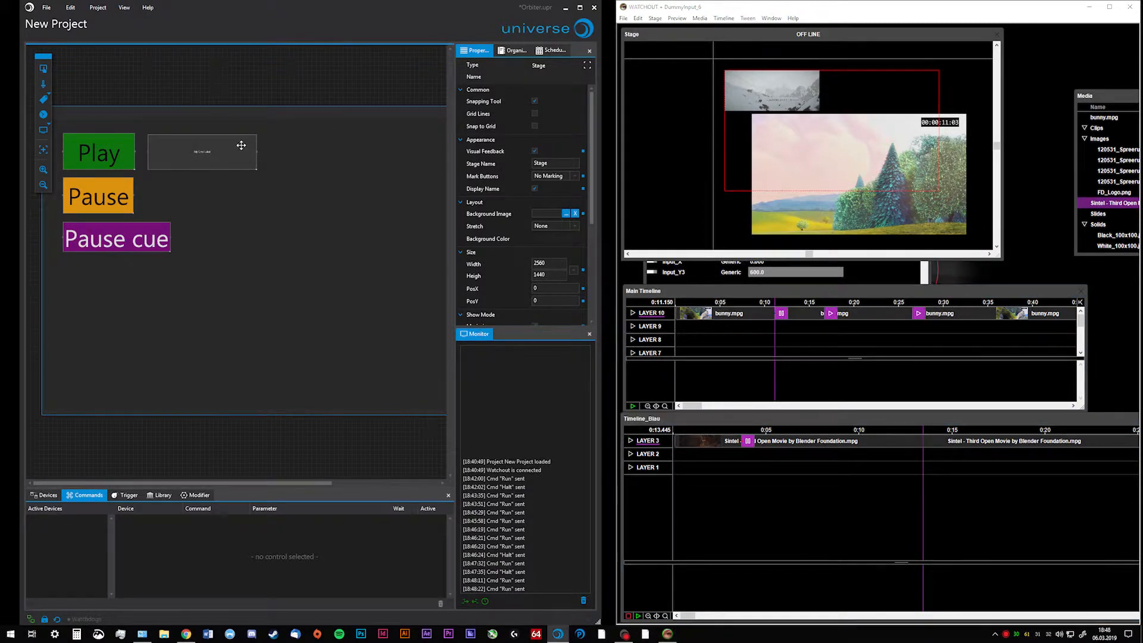
Delete the test button beside Play from the stage
{"action": "left_click", "coordinate": [251, 169]}
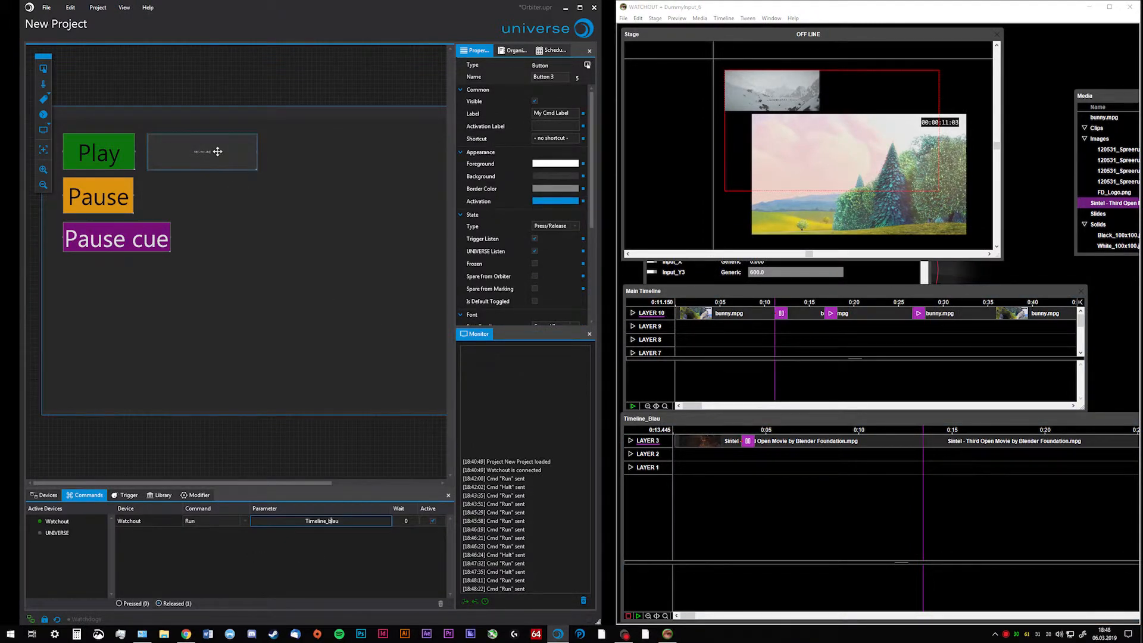
{"action": "key", "text": "Delete"}
Load DummyInput_6.watch into the Watchout device's Orbiter settings and set Orbiter to active
{"action": "left_click", "coordinate": [140, 522]}
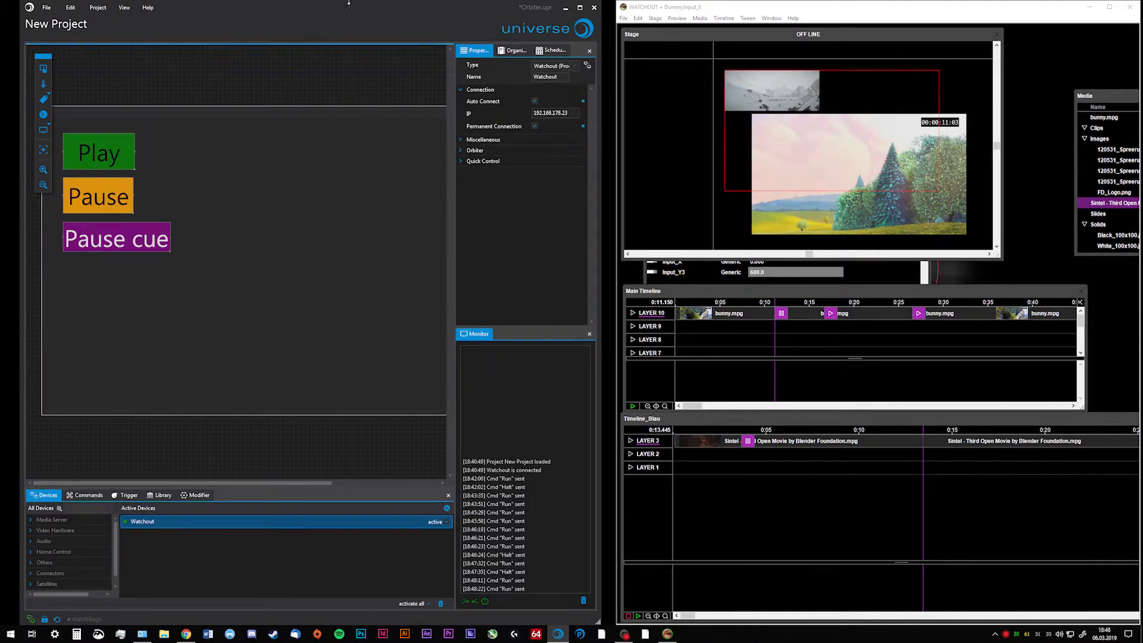
{"action": "left_click", "coordinate": [462, 152]}
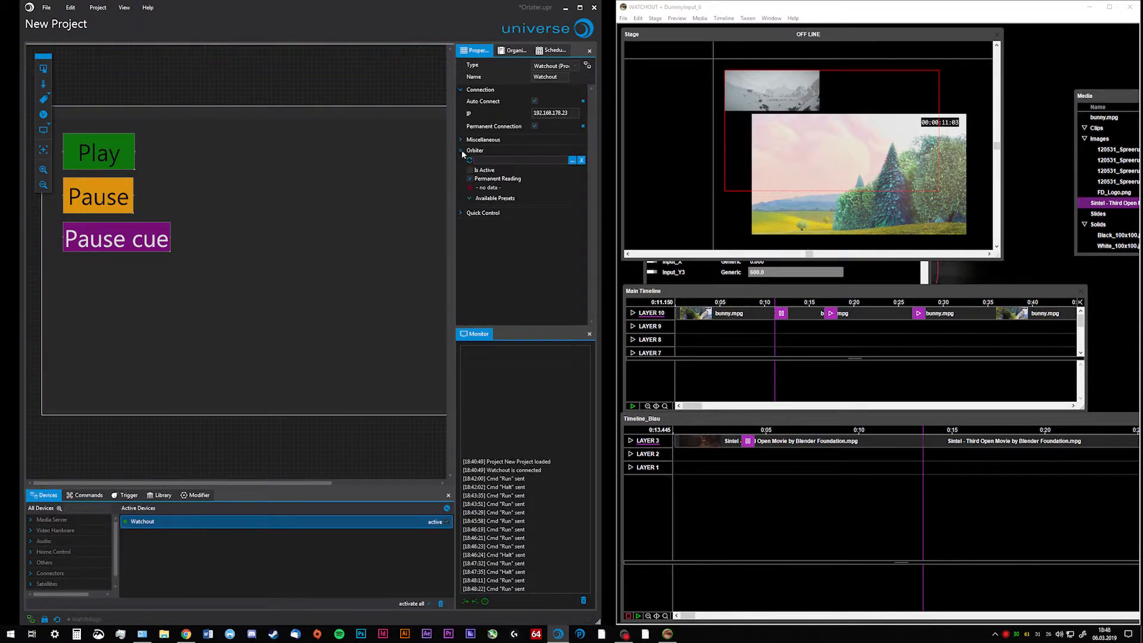
{"action": "left_click", "coordinate": [572, 161]}
{"action": "left_click", "coordinate": [135, 81]}
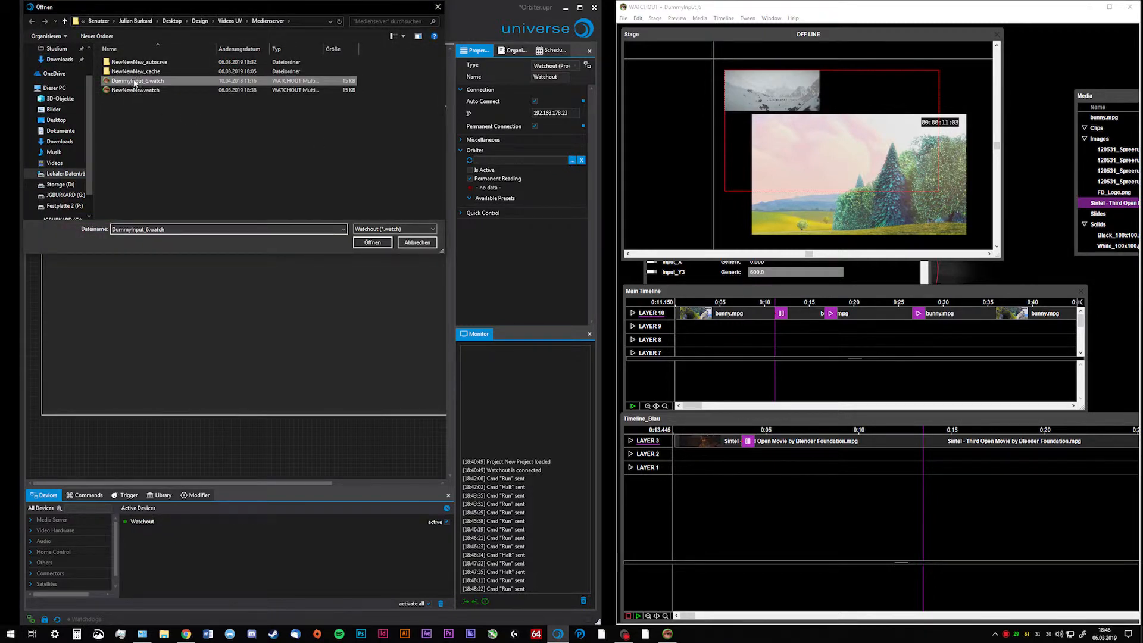
{"action": "left_click", "coordinate": [373, 242]}
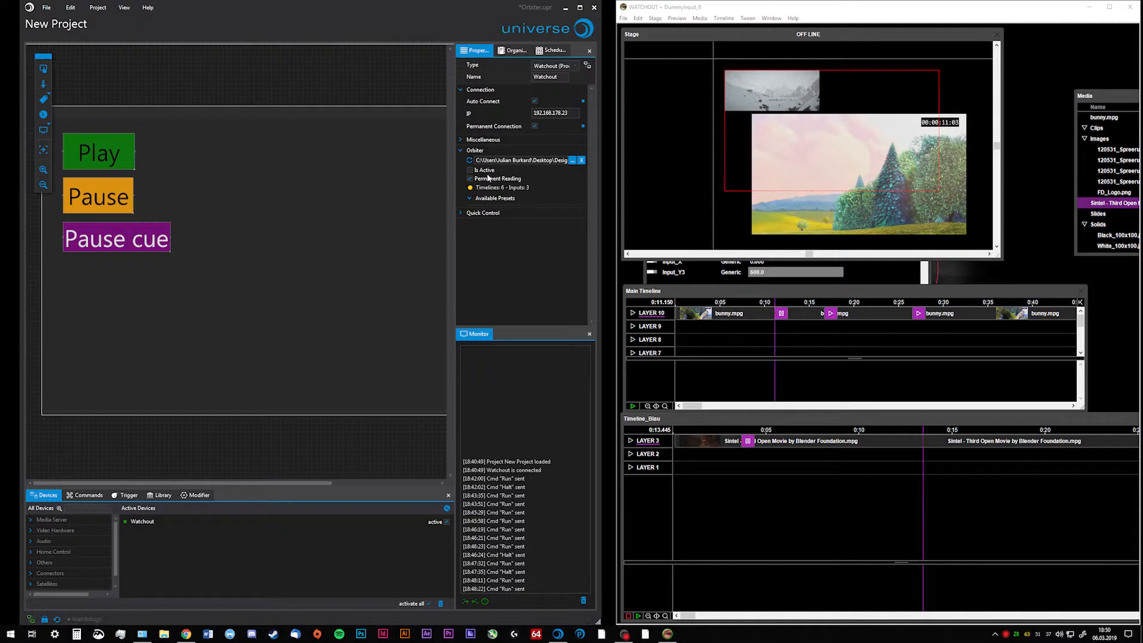
{"action": "left_click", "coordinate": [471, 170]}
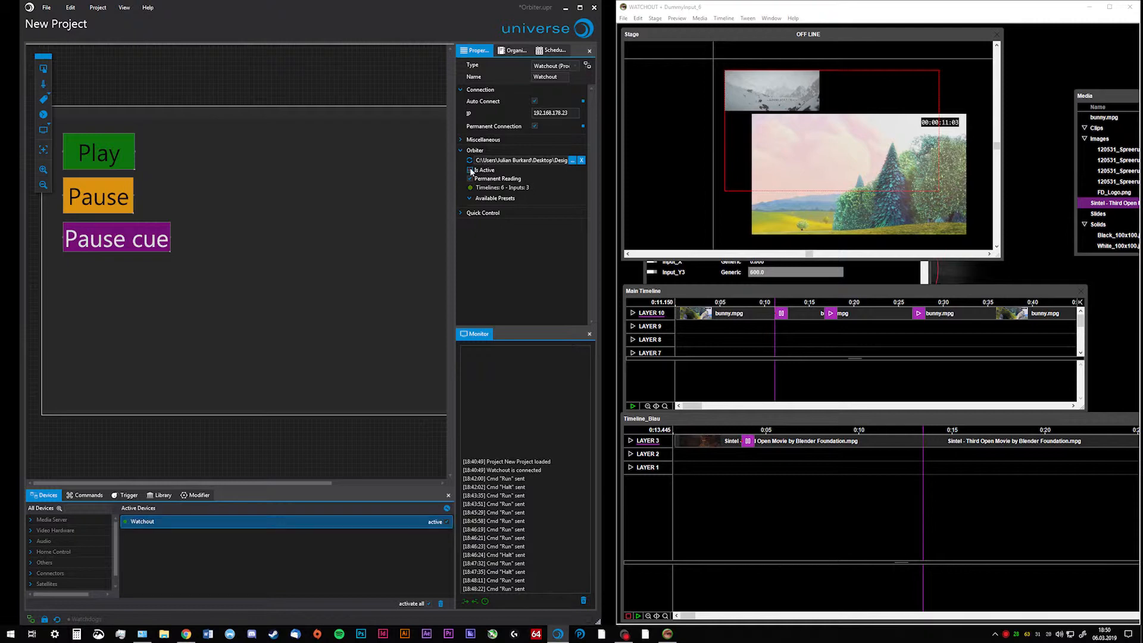
{"action": "left_click", "coordinate": [271, 220]}
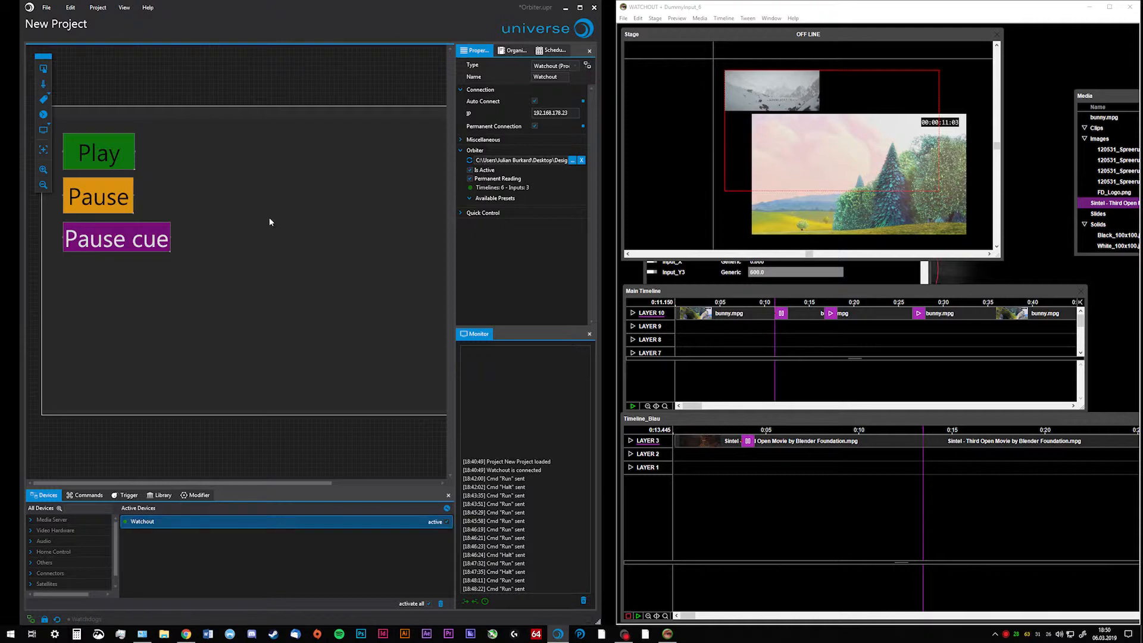
Set the Play button's Watchout Run parameter to MAIN TIMELINE from the available timelines
{"action": "left_click", "coordinate": [91, 157]}
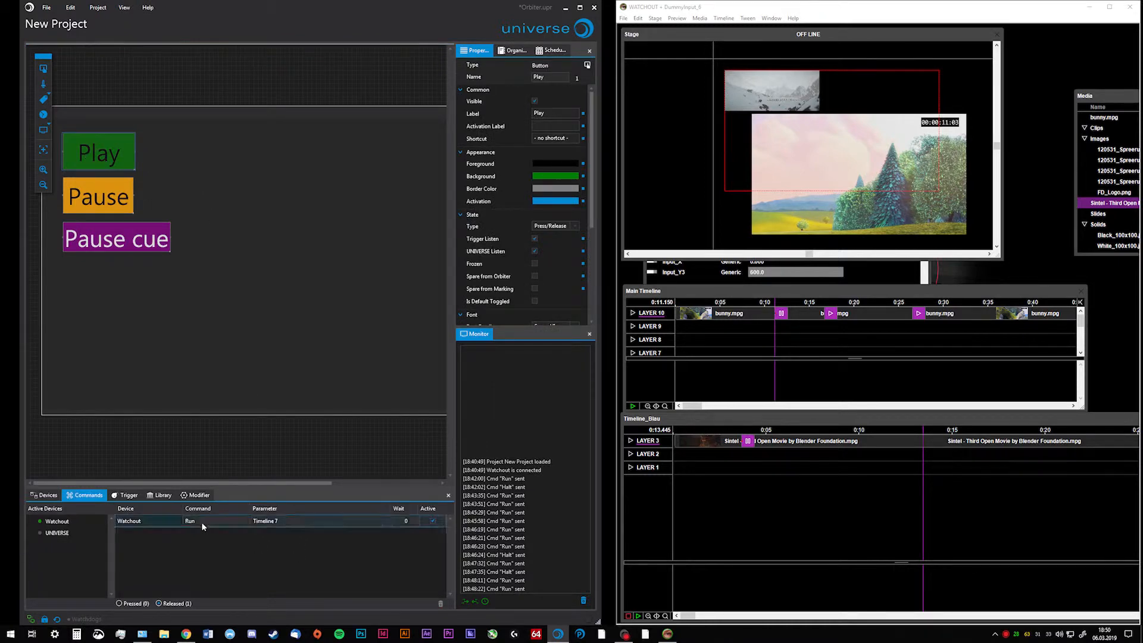
{"action": "left_click", "coordinate": [260, 526]}
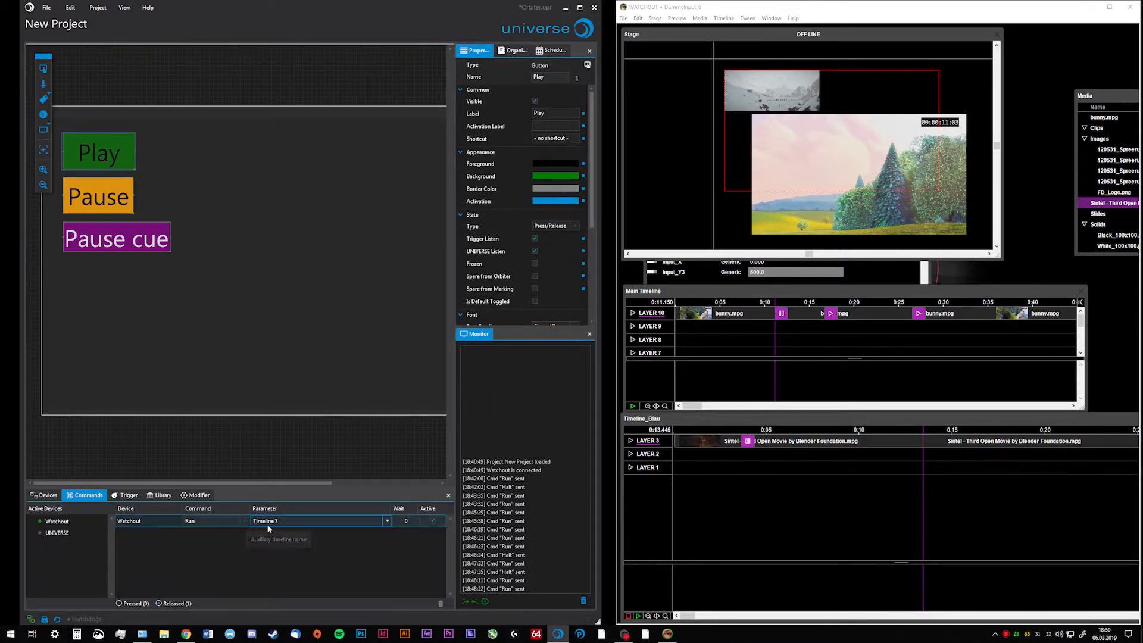
{"action": "left_click", "coordinate": [267, 524]}
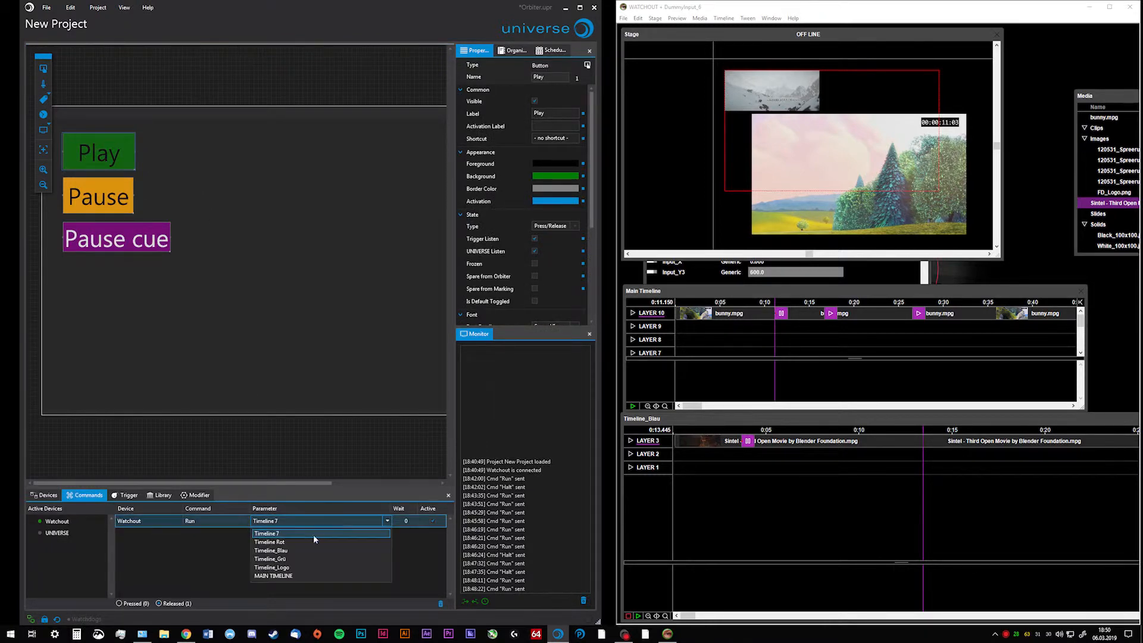
{"action": "left_click", "coordinate": [275, 419]}
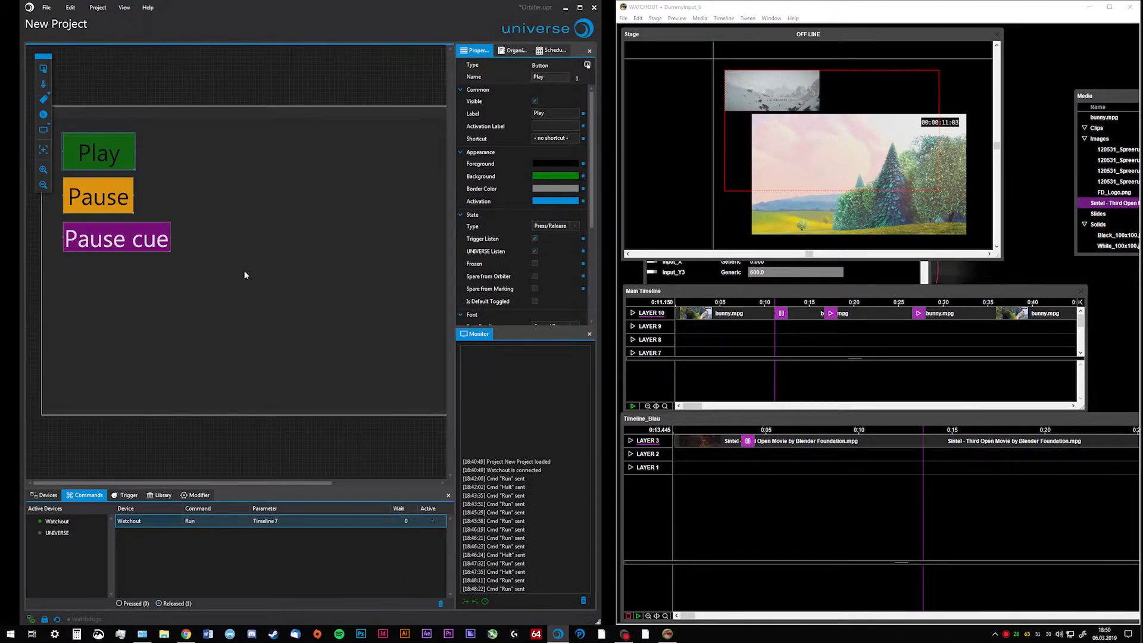
{"action": "left_click", "coordinate": [337, 521]}
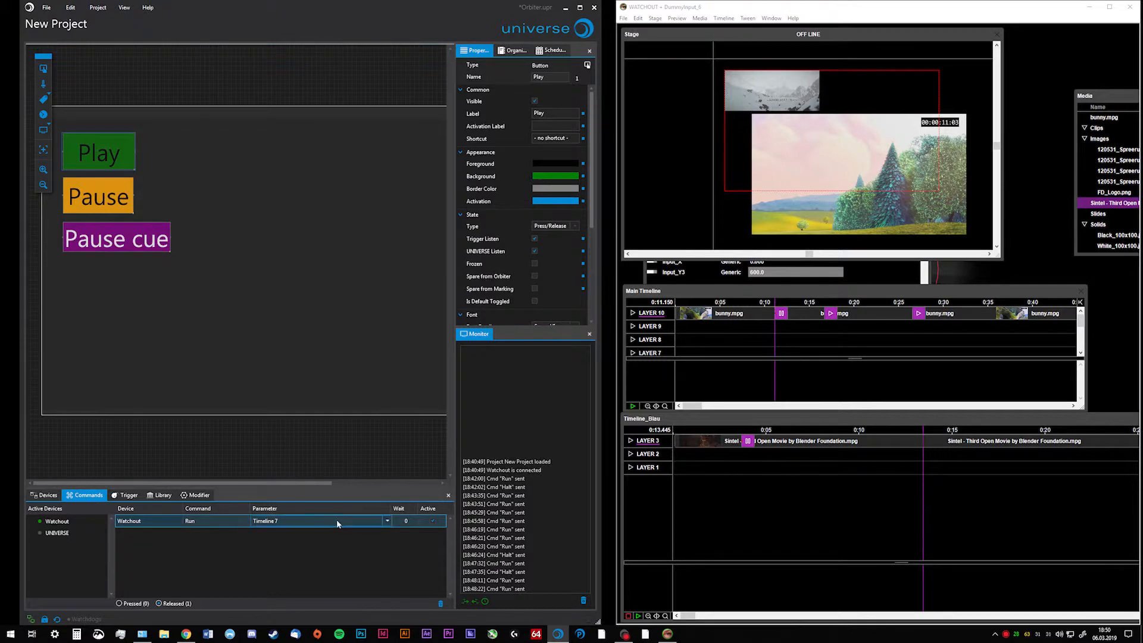
{"action": "left_click", "coordinate": [297, 576]}
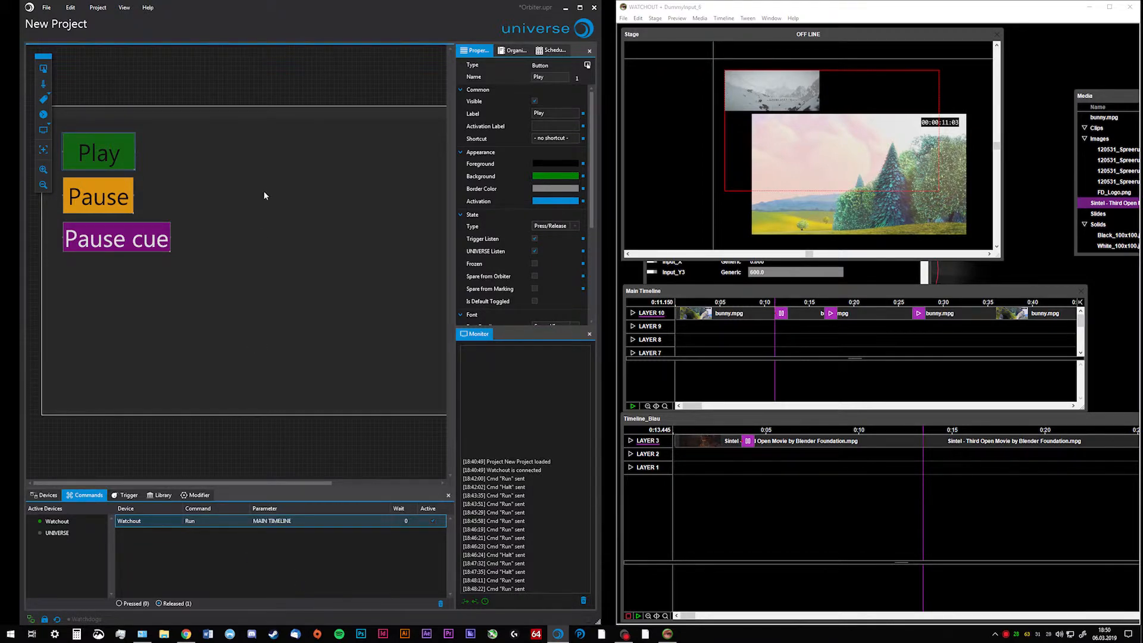
Add a new button beside Play and assign it the Watchout Run command with Timeline_Blau as its timeline
{"action": "left_click", "coordinate": [266, 194]}
{"action": "left_click_drag", "start_coordinate": [44, 69], "coordinate": [286, 176]}
{"action": "left_click_drag", "start_coordinate": [57, 520], "coordinate": [218, 542]}
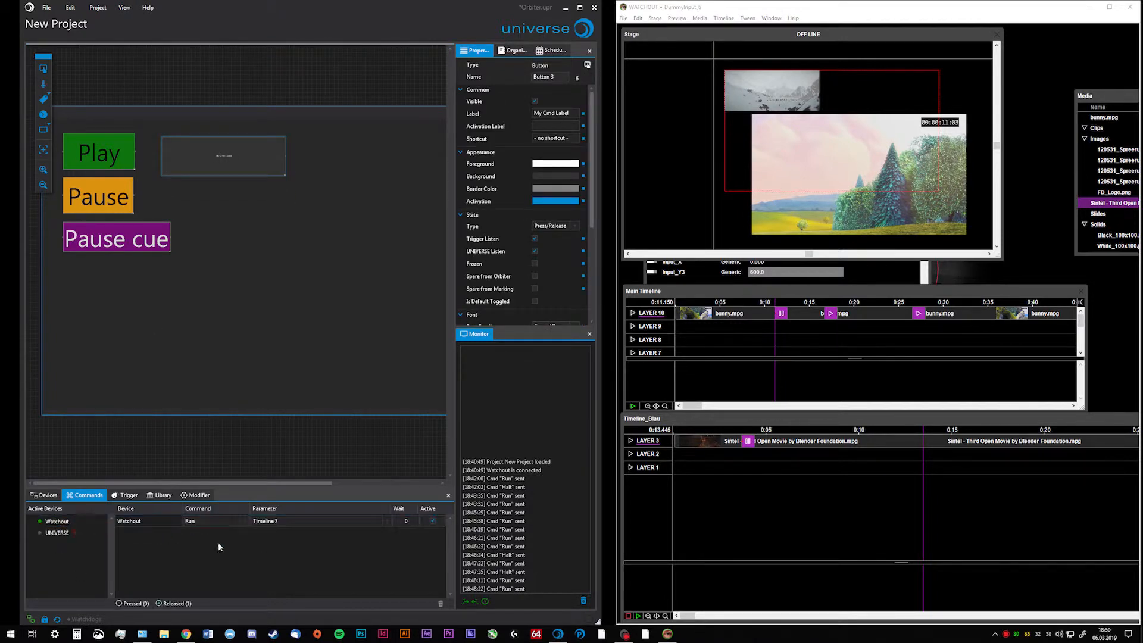
{"action": "left_click", "coordinate": [301, 522]}
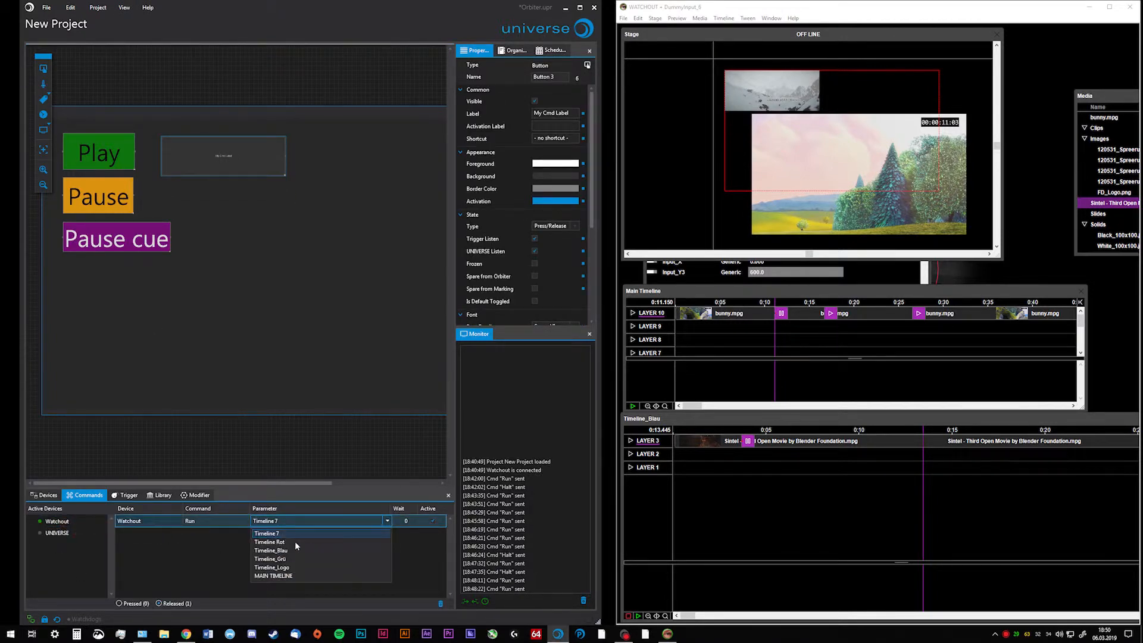
{"action": "left_click", "coordinate": [294, 549]}
{"action": "left_click", "coordinate": [198, 298]}
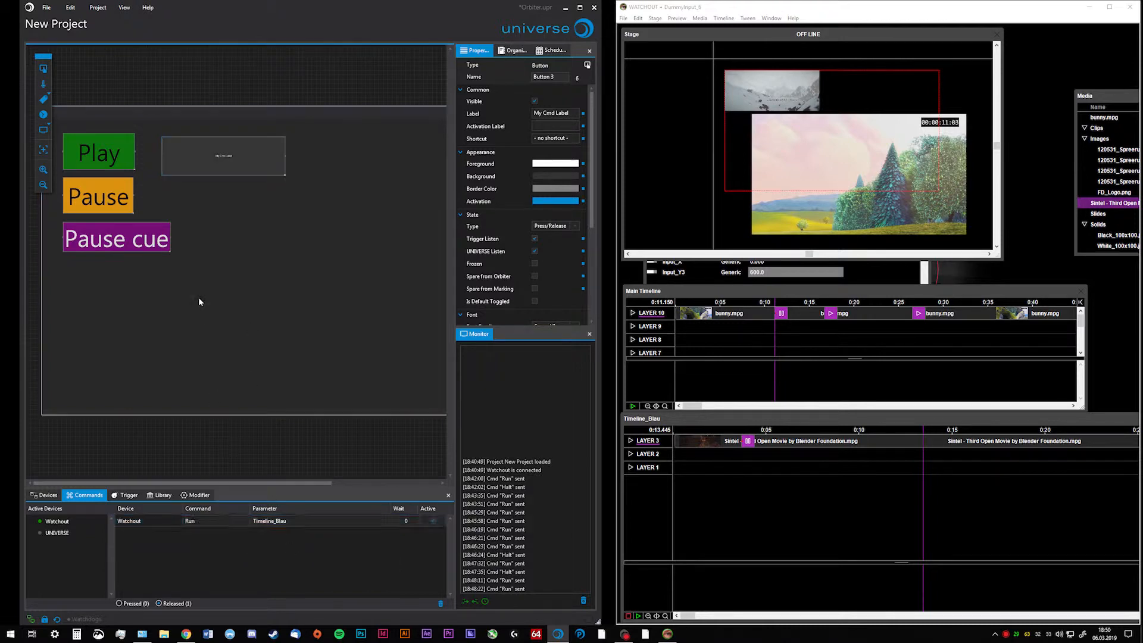
Test the buttons by running the main timeline with Play, halting it with Pause, and starting Timeline_Blau with the new button
{"action": "left_click", "coordinate": [110, 155]}
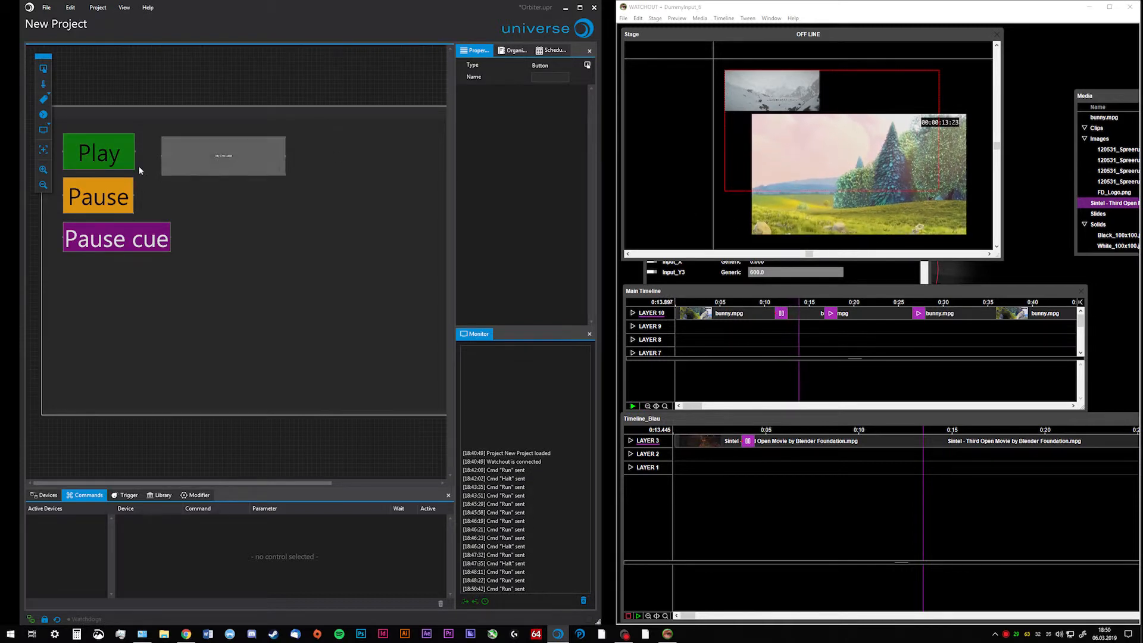
{"action": "left_click", "coordinate": [115, 195]}
{"action": "left_click", "coordinate": [262, 161]}
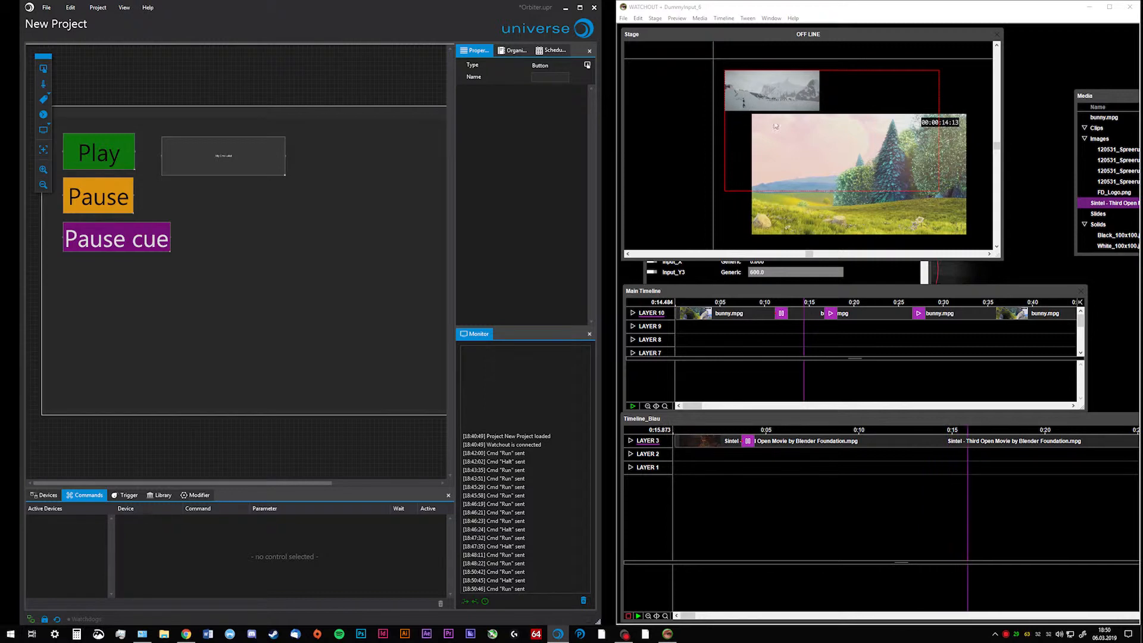
Switch to WATCHOUT, pause Timeline_Blau, and move the main timeline's playhead to about 15.3 seconds
{"action": "left_click", "coordinate": [800, 476]}
{"action": "key", "text": "space"}
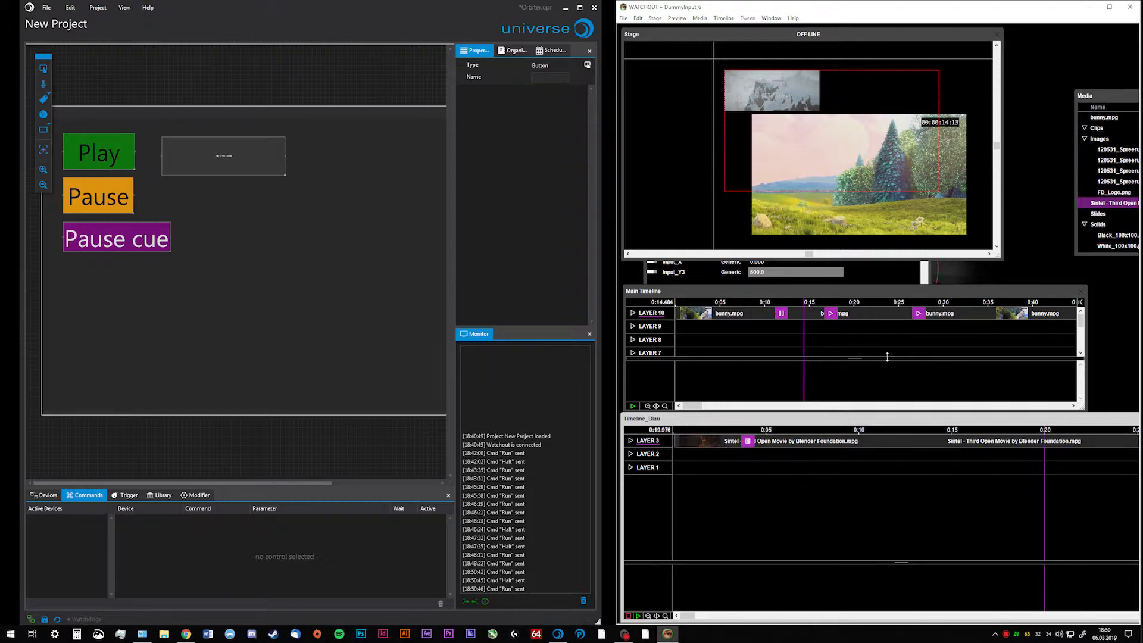
{"action": "left_click", "coordinate": [819, 300]}
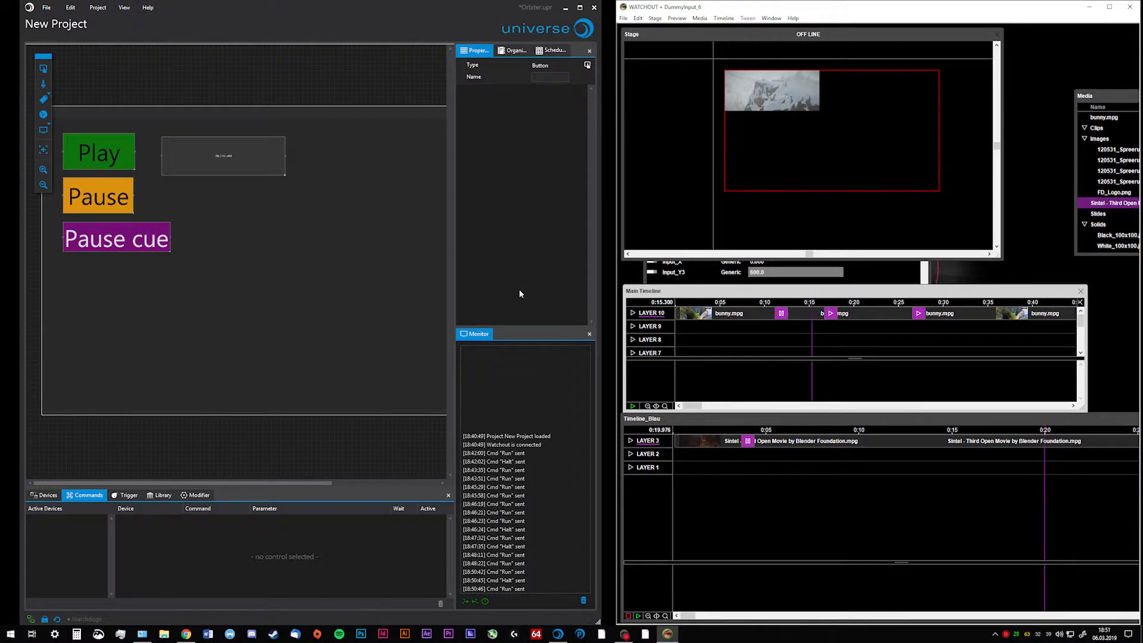
Review the Pause cue button's Goto Control Cue command and its timeline choices, keeping MAIN TIMELINE selected
{"action": "left_click", "coordinate": [117, 238]}
{"action": "left_click", "coordinate": [244, 521]}
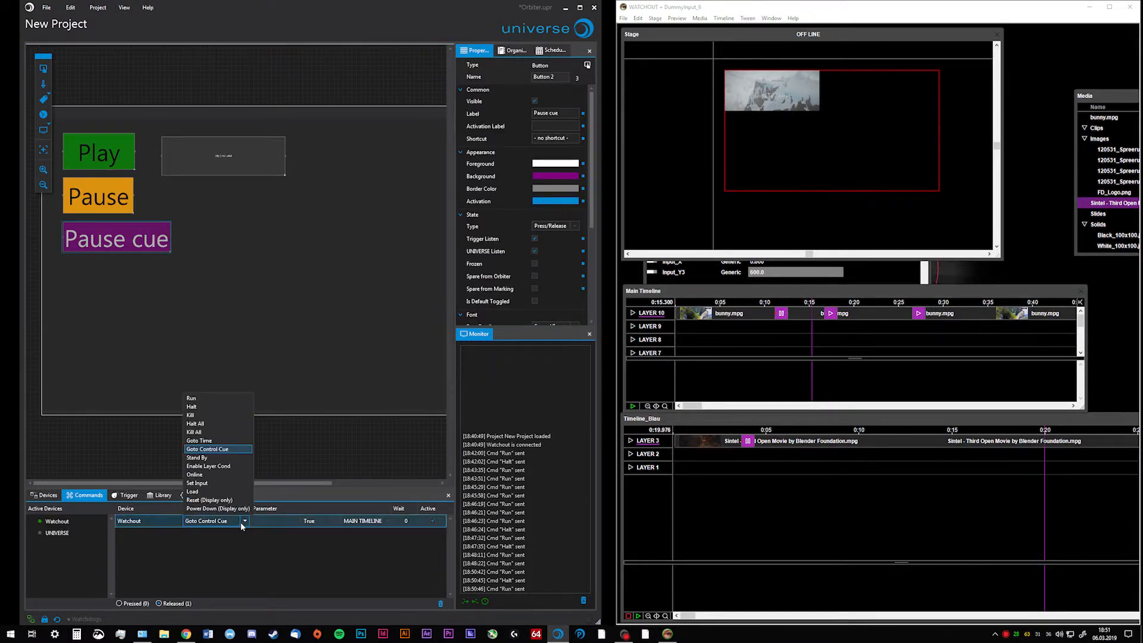
{"action": "left_click", "coordinate": [275, 521]}
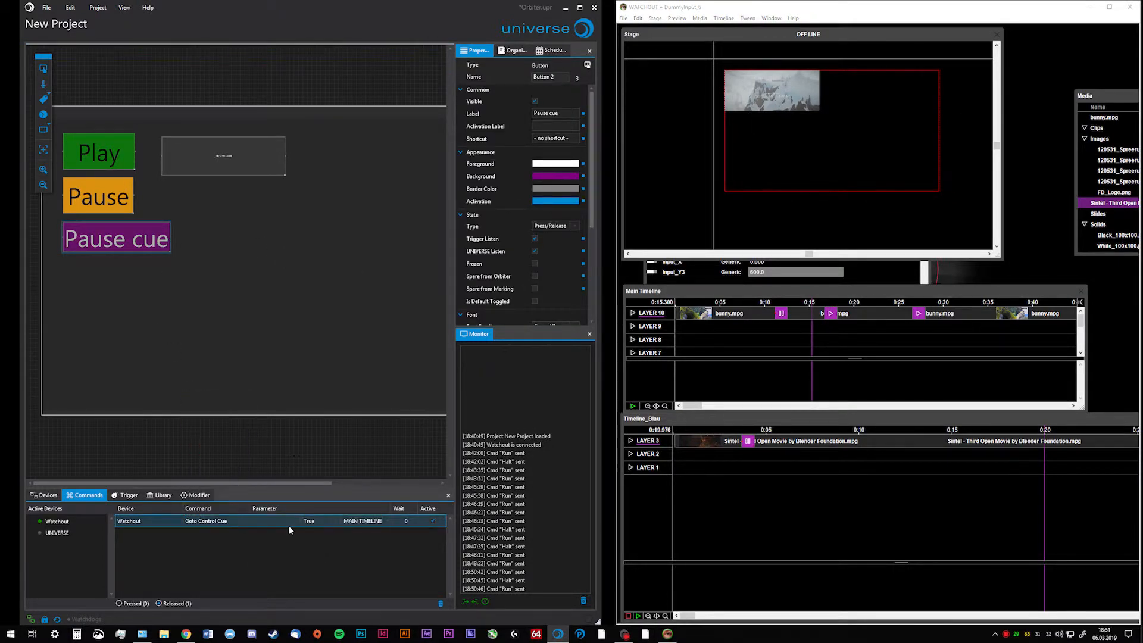
{"action": "left_click", "coordinate": [392, 520]}
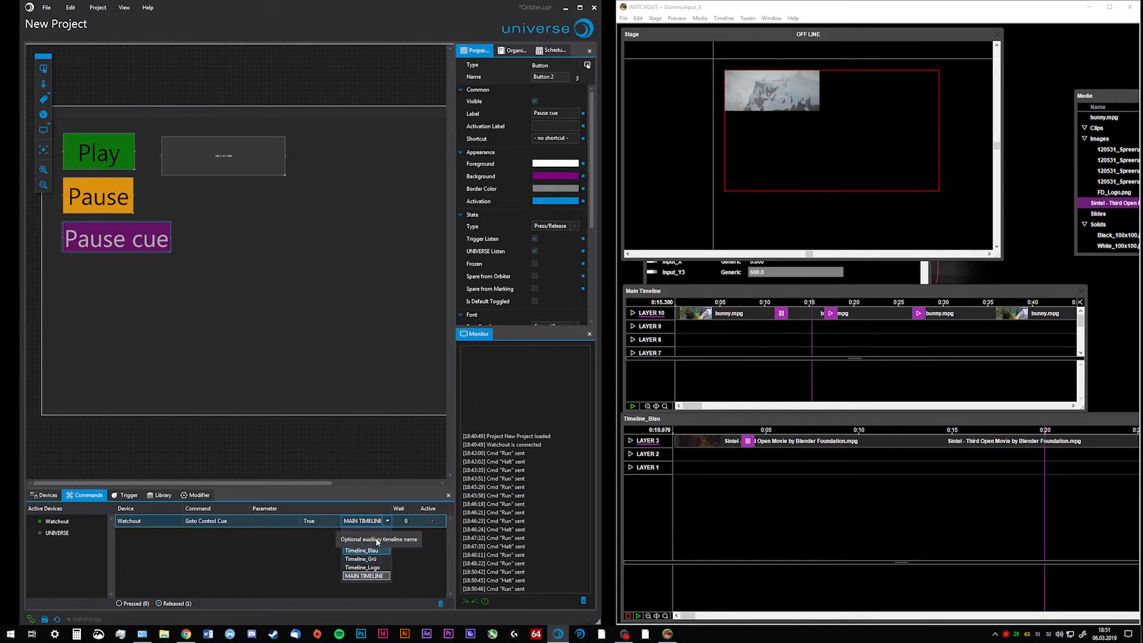
{"action": "left_click", "coordinate": [366, 576]}
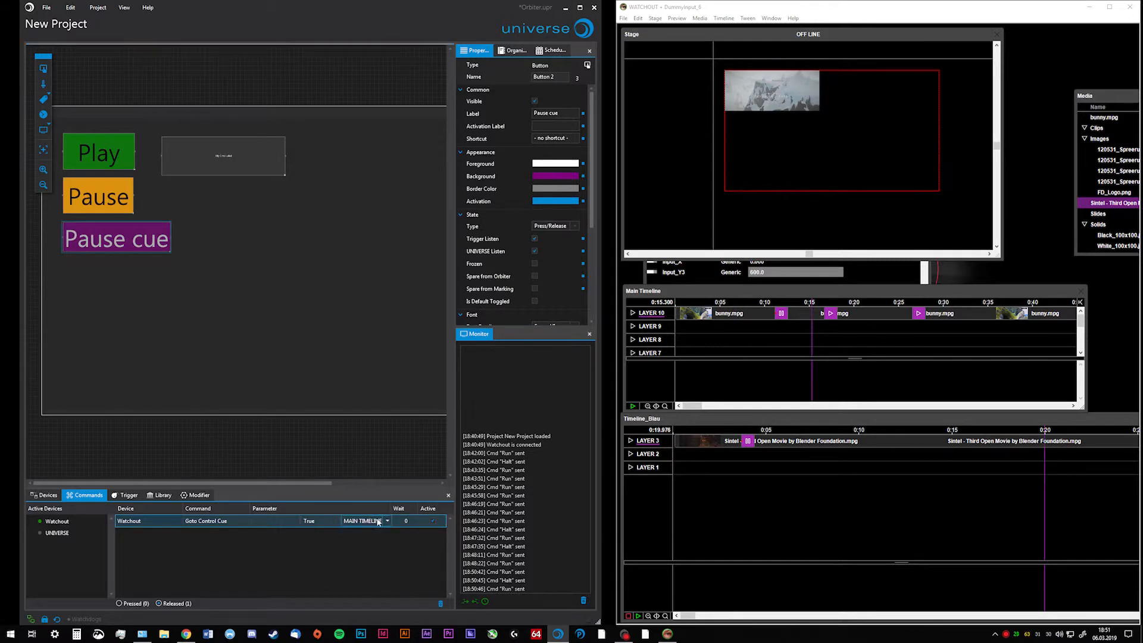
{"action": "left_click", "coordinate": [378, 522]}
{"action": "left_click", "coordinate": [364, 323]}
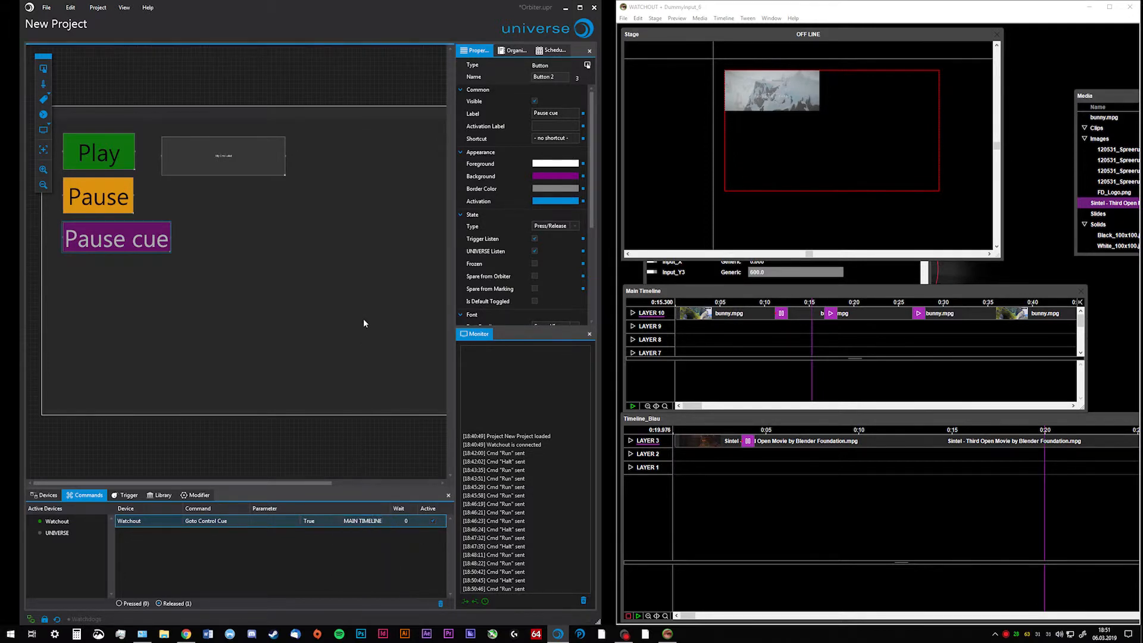
{"action": "left_click", "coordinate": [364, 323]}
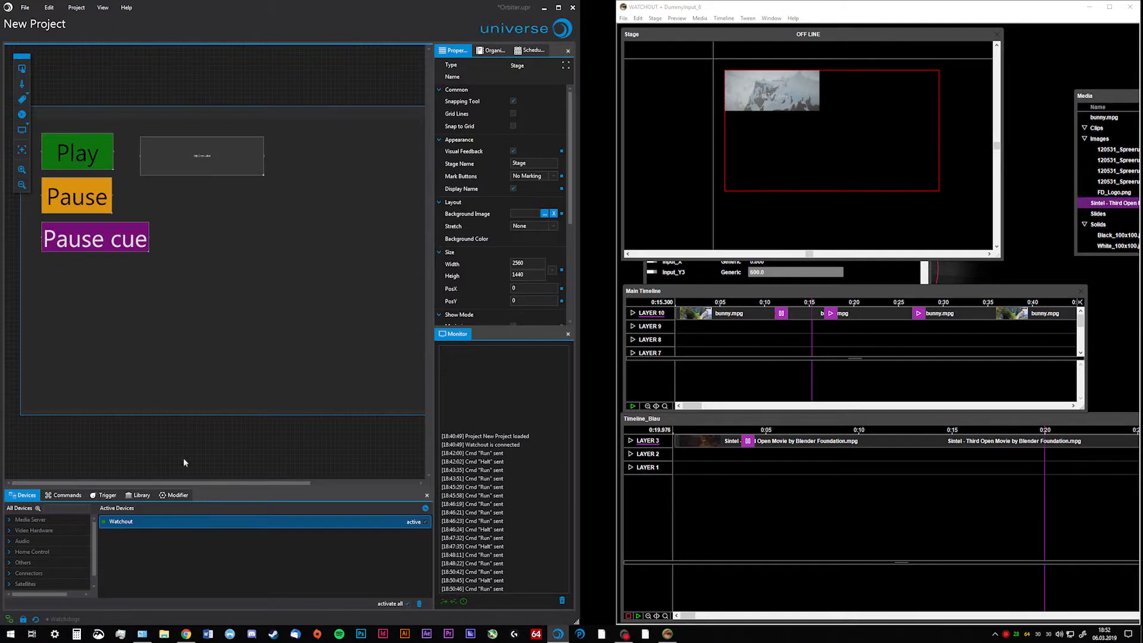
Examine the Watchout device's Orbiter settings and the available presets read from the show file
{"action": "left_click", "coordinate": [136, 526]}
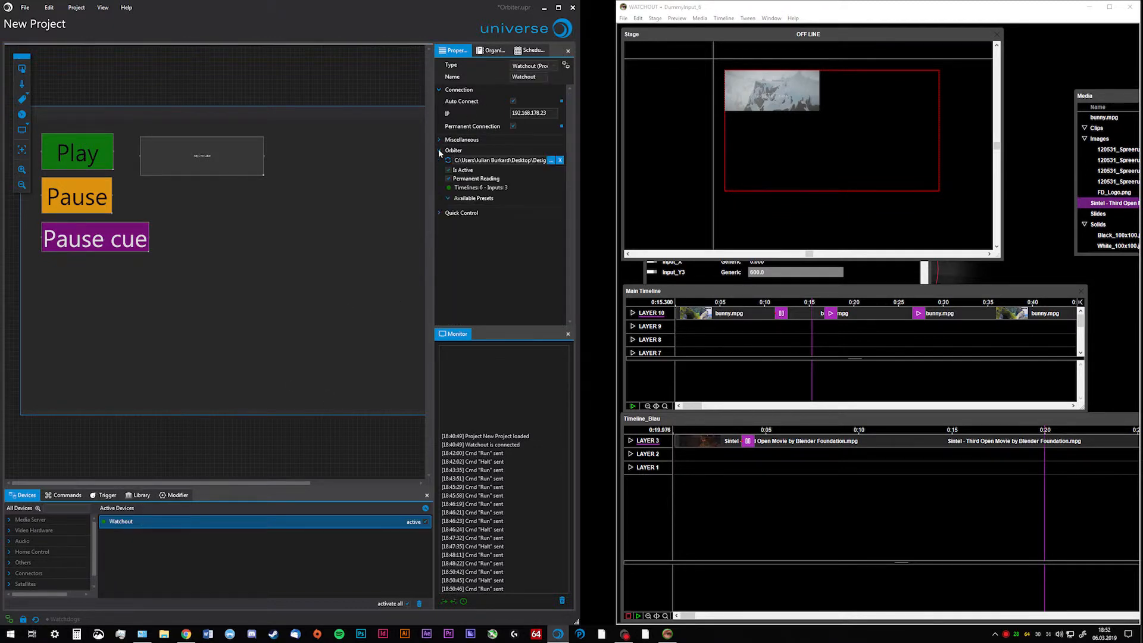
{"action": "left_click", "coordinate": [448, 198]}
{"action": "left_click", "coordinate": [748, 637]}
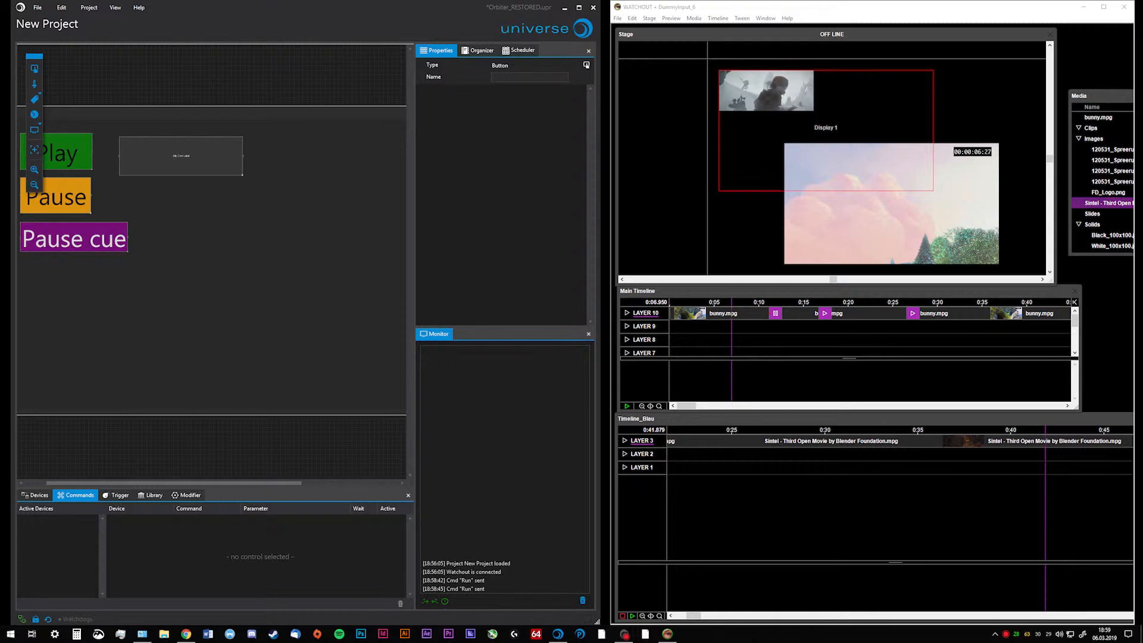
{"action": "left_click", "coordinate": [747, 7]}
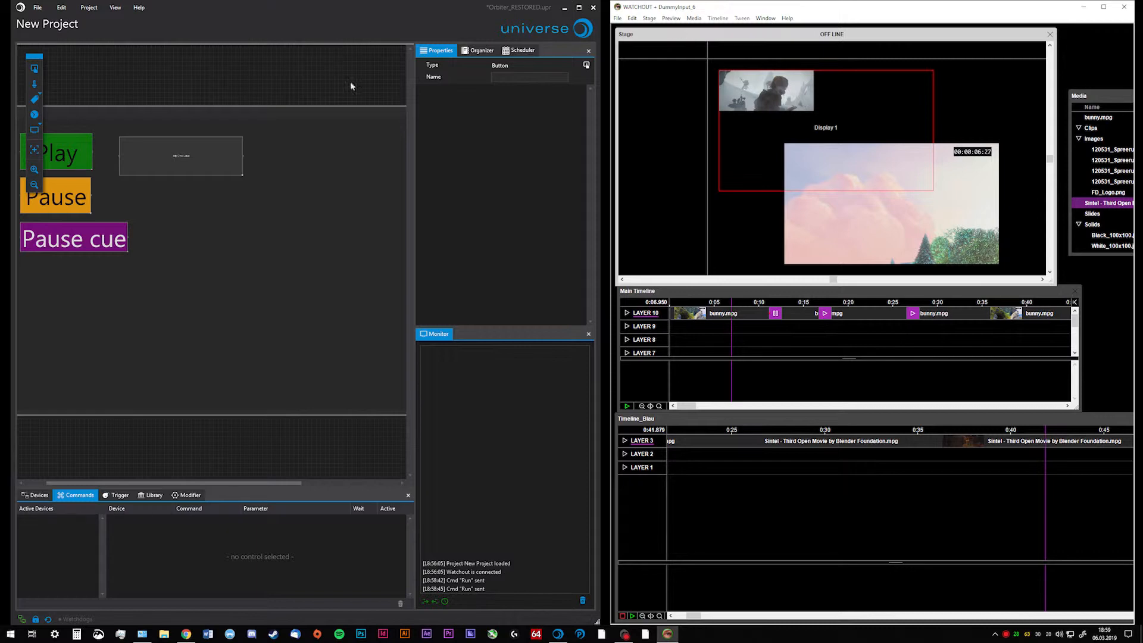
Examine the WO kill all button's Kill All command and keep Orbiter as its source for collecting timelines
{"action": "scroll", "coordinate": [190, 245], "scroll_direction": "down", "scroll_amount": 5}
{"action": "scroll", "coordinate": [311, 237], "scroll_direction": "up", "scroll_amount": 5}
{"action": "scroll", "coordinate": [322, 241], "scroll_direction": "up", "scroll_amount": 1}
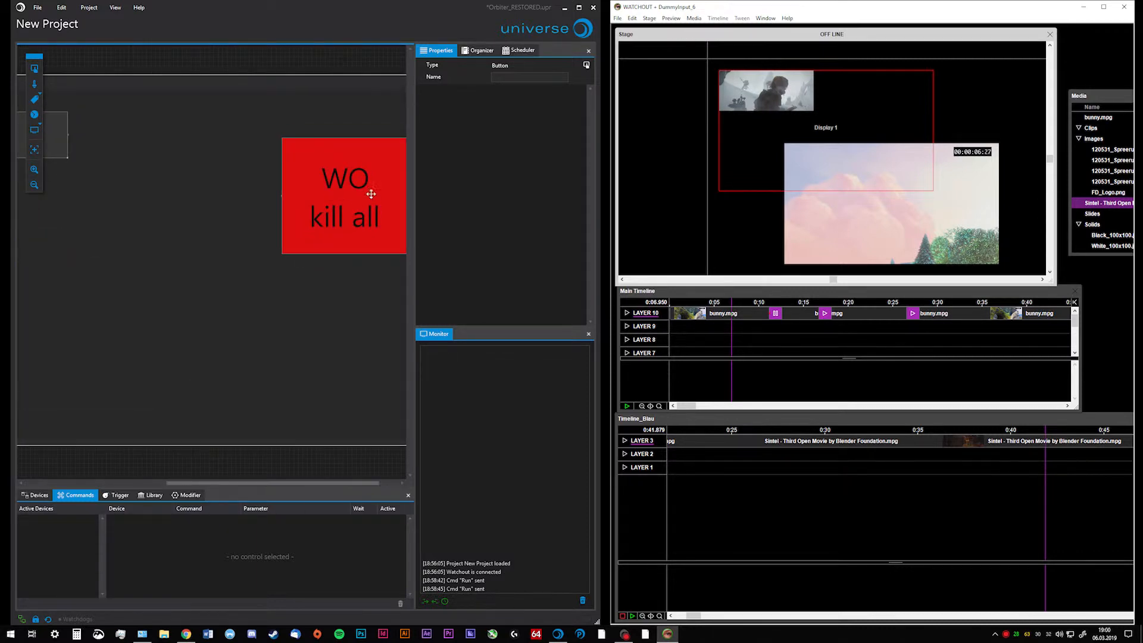
{"action": "left_click", "coordinate": [336, 223]}
{"action": "left_click", "coordinate": [208, 523]}
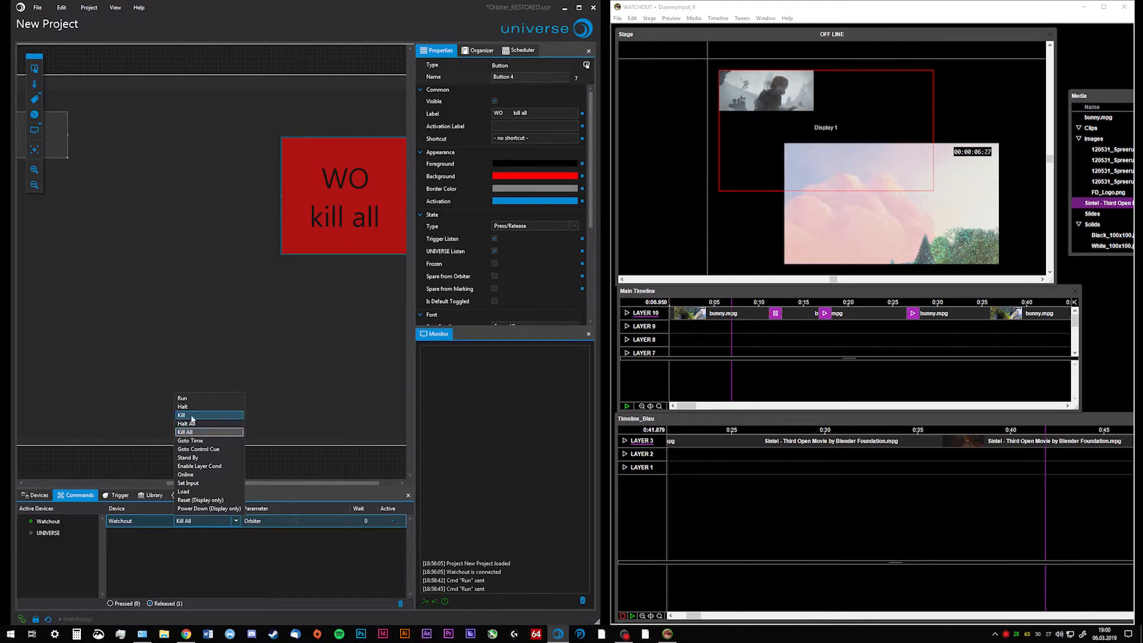
{"action": "left_click", "coordinate": [245, 556]}
{"action": "left_click", "coordinate": [289, 523]}
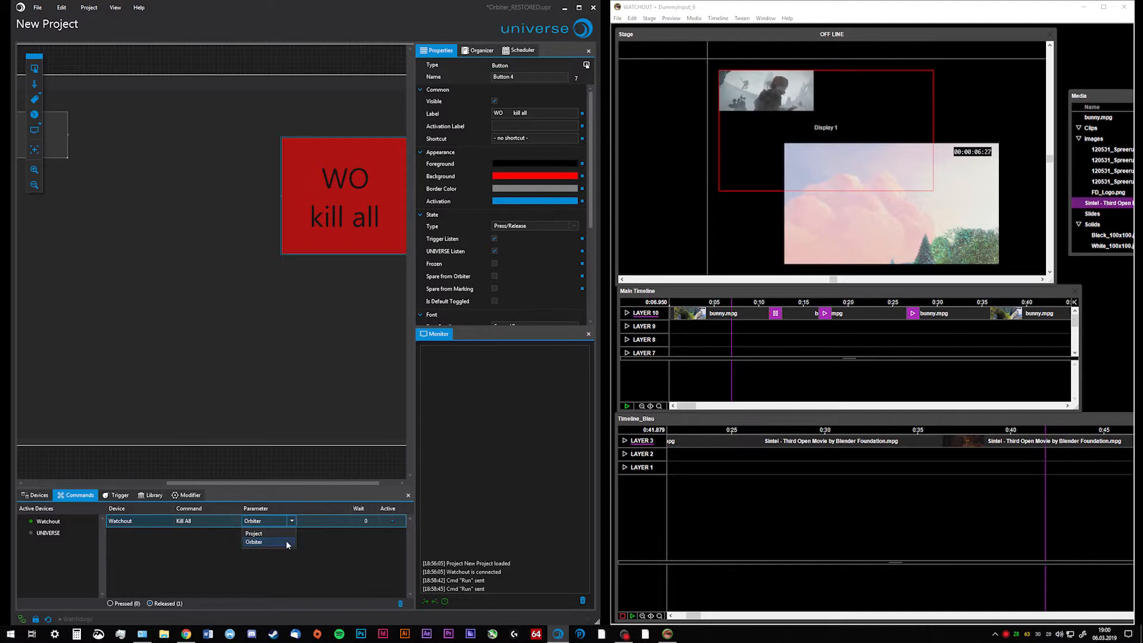
{"action": "left_click", "coordinate": [286, 541]}
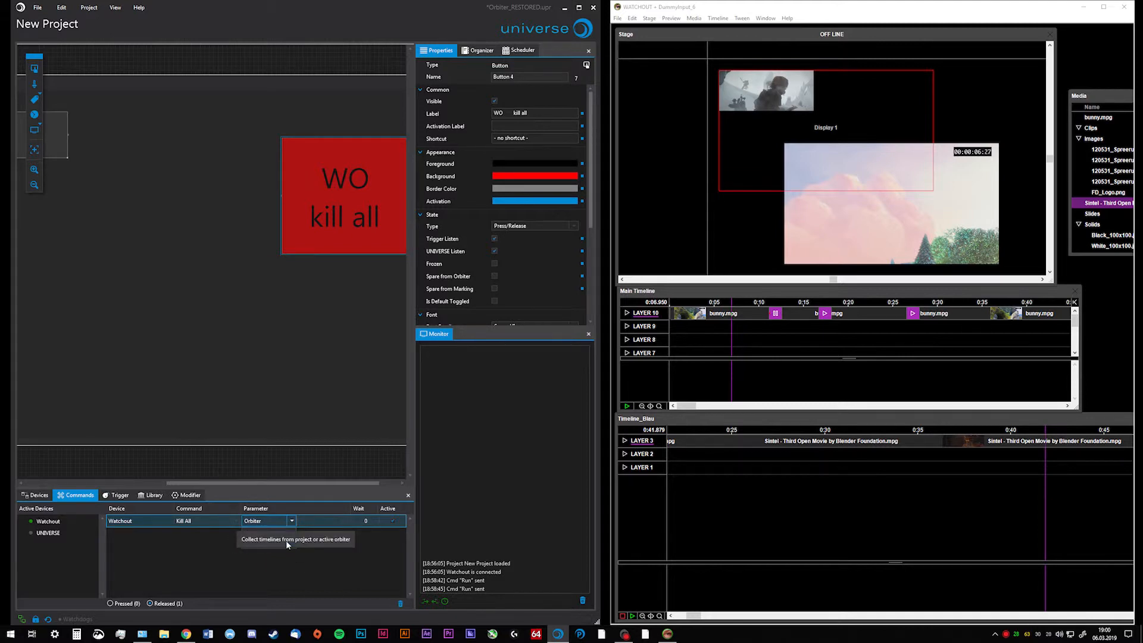
{"action": "left_click", "coordinate": [288, 362]}
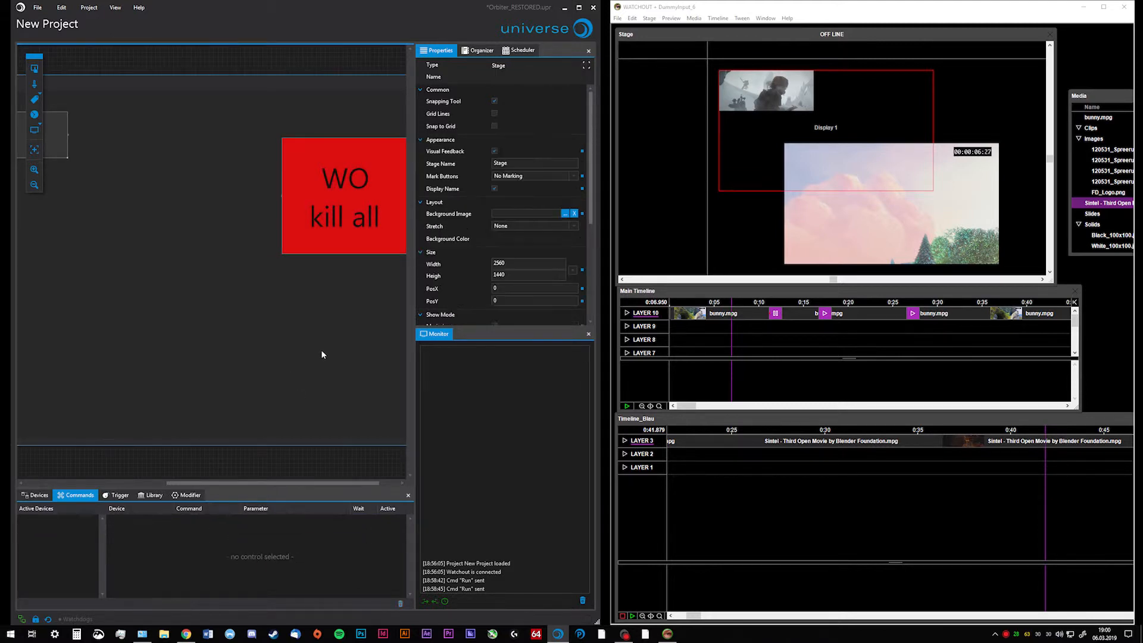
Start the main timeline and Timeline_Blau with their buttons and stop everything with the WO kill all button
{"action": "scroll", "coordinate": [309, 331], "scroll_direction": "down", "scroll_amount": 4}
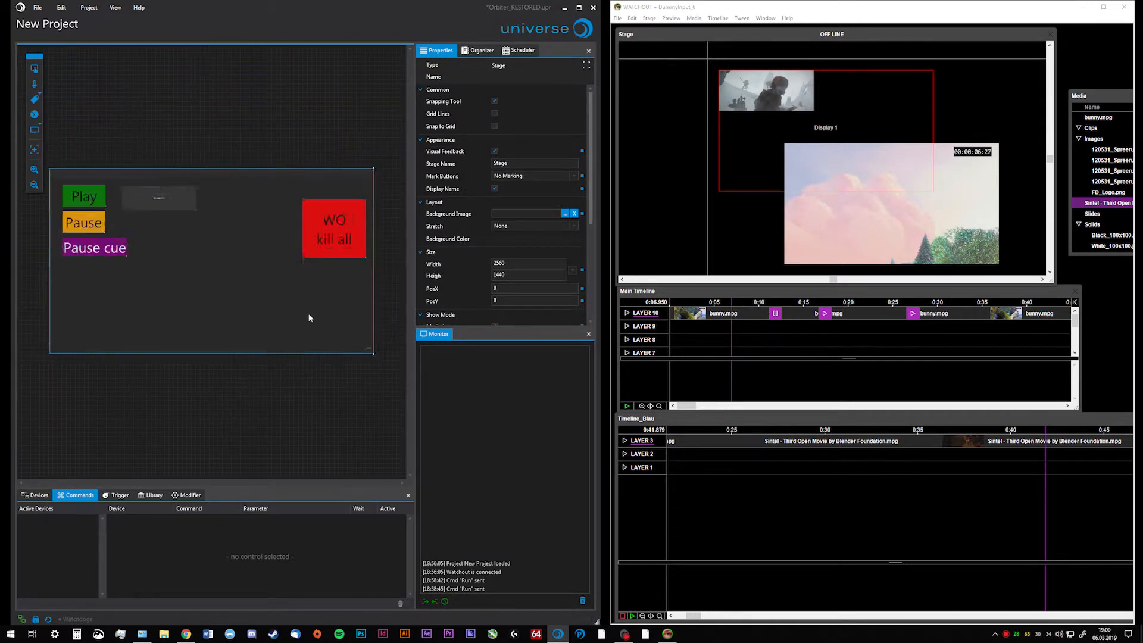
{"action": "scroll", "coordinate": [172, 268], "scroll_direction": "up", "scroll_amount": 2}
{"action": "left_click", "coordinate": [66, 169]}
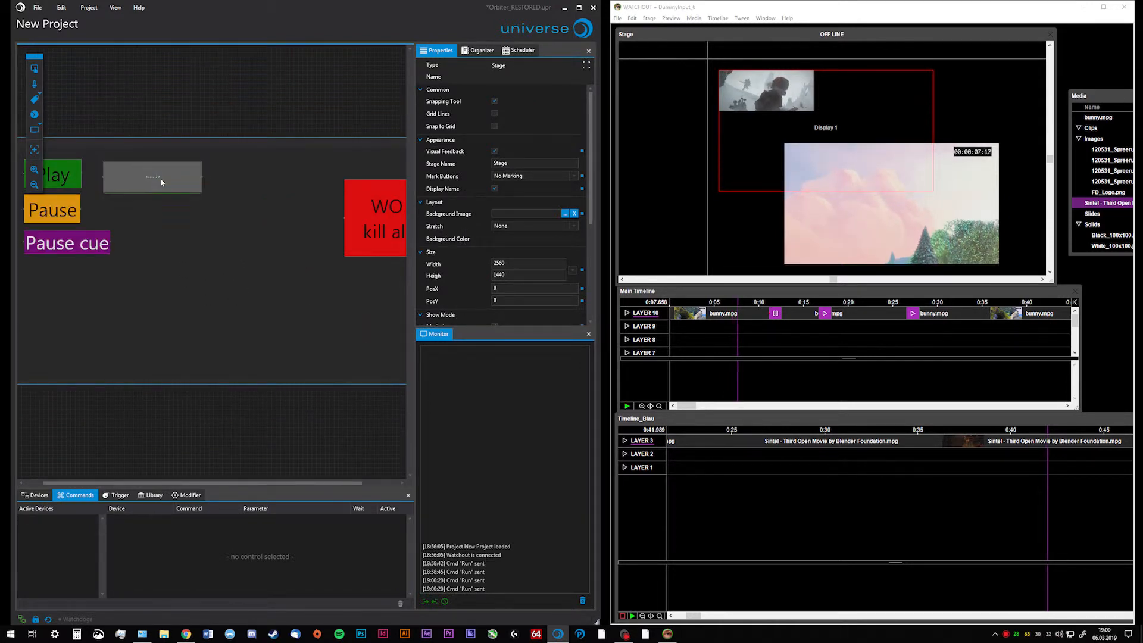
{"action": "left_click", "coordinate": [381, 229]}
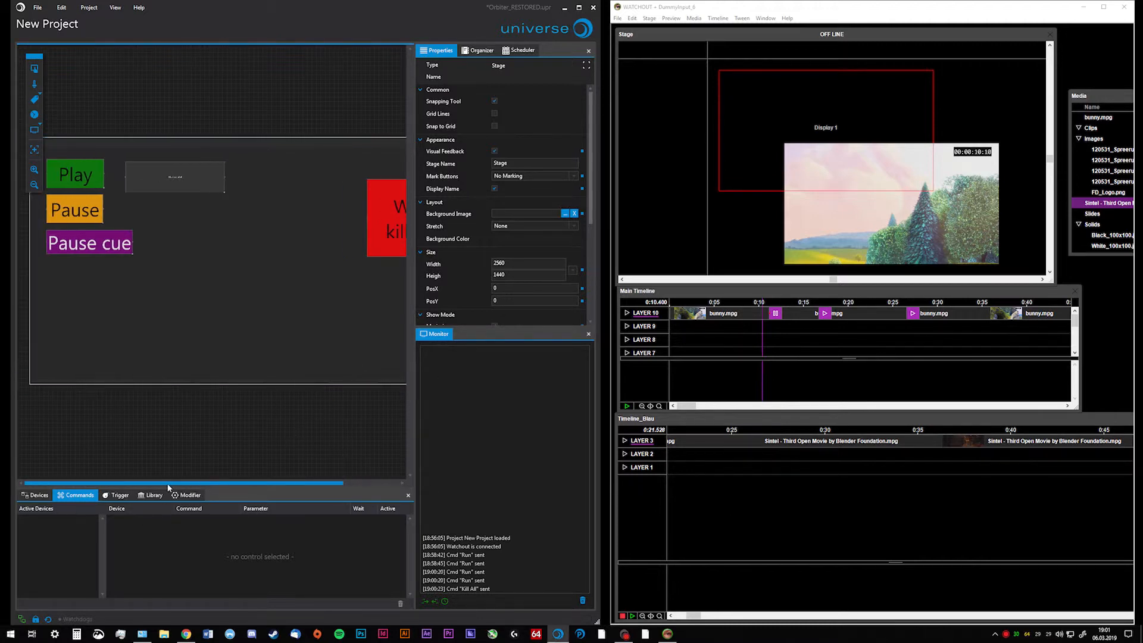
Locate the Orbiter section in the Watchout device's properties
{"action": "left_click", "coordinate": [36, 495]}
{"action": "left_click", "coordinate": [148, 521]}
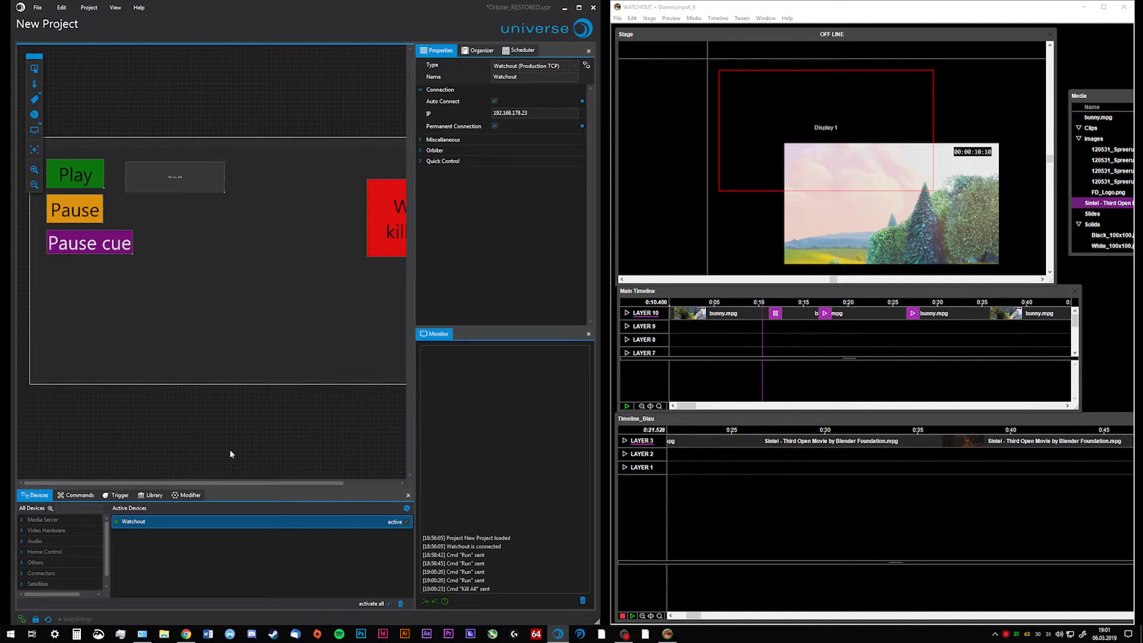
{"action": "left_click", "coordinate": [422, 151]}
{"action": "left_click", "coordinate": [422, 150]}
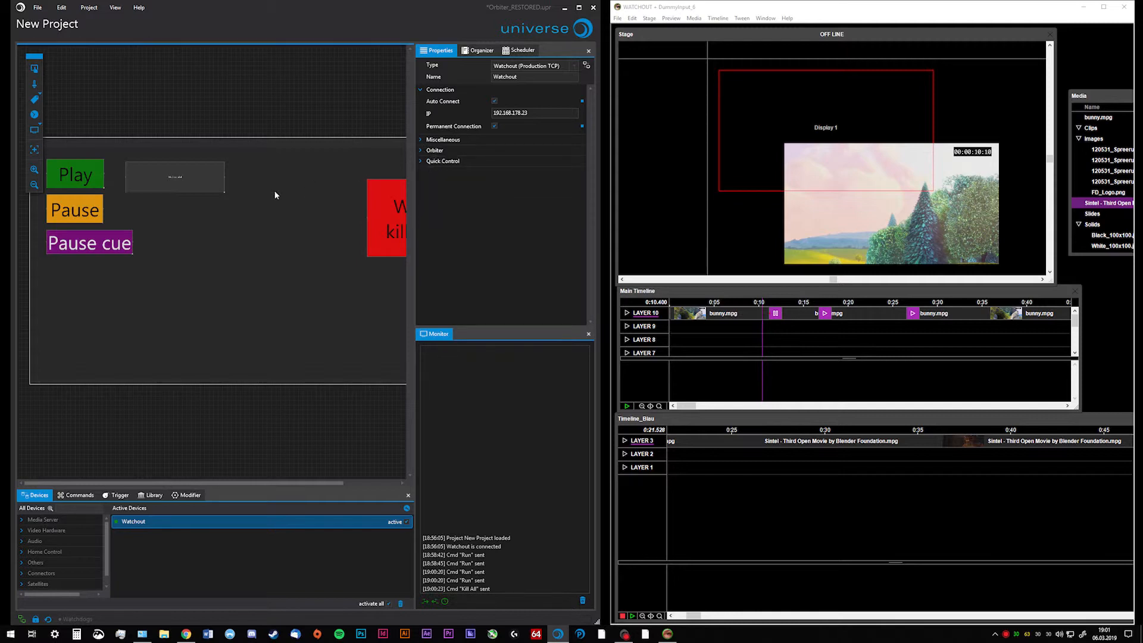
Examine the timelines offered by Orbiter for the Play button's Run command without changing the selection
{"action": "left_click", "coordinate": [88, 174]}
{"action": "left_click", "coordinate": [345, 520]}
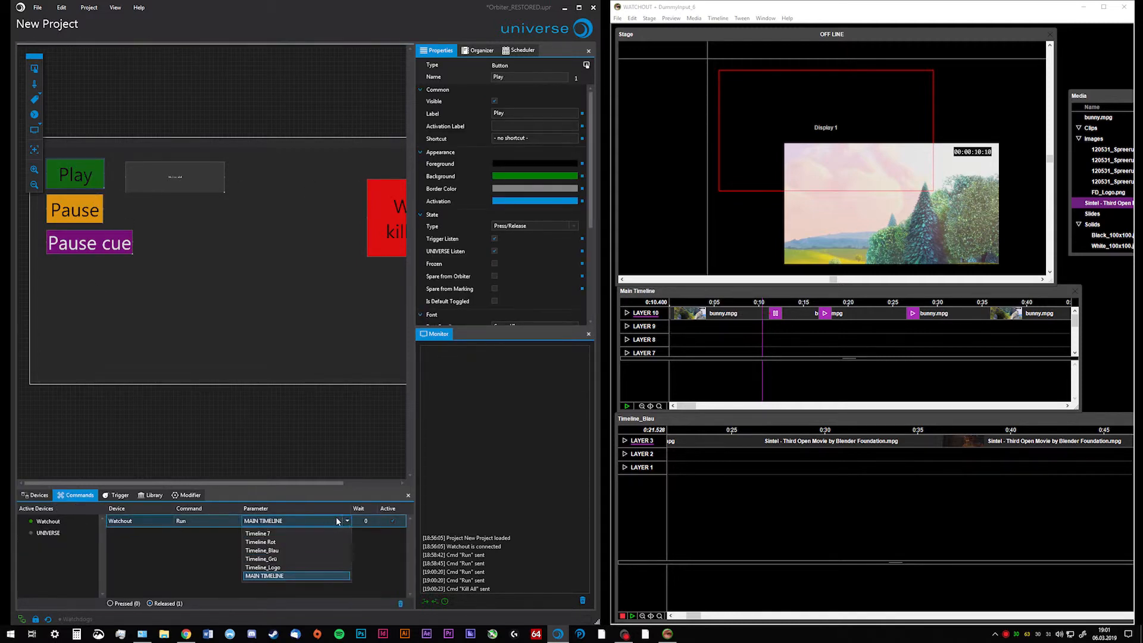
{"action": "left_click", "coordinate": [273, 337]}
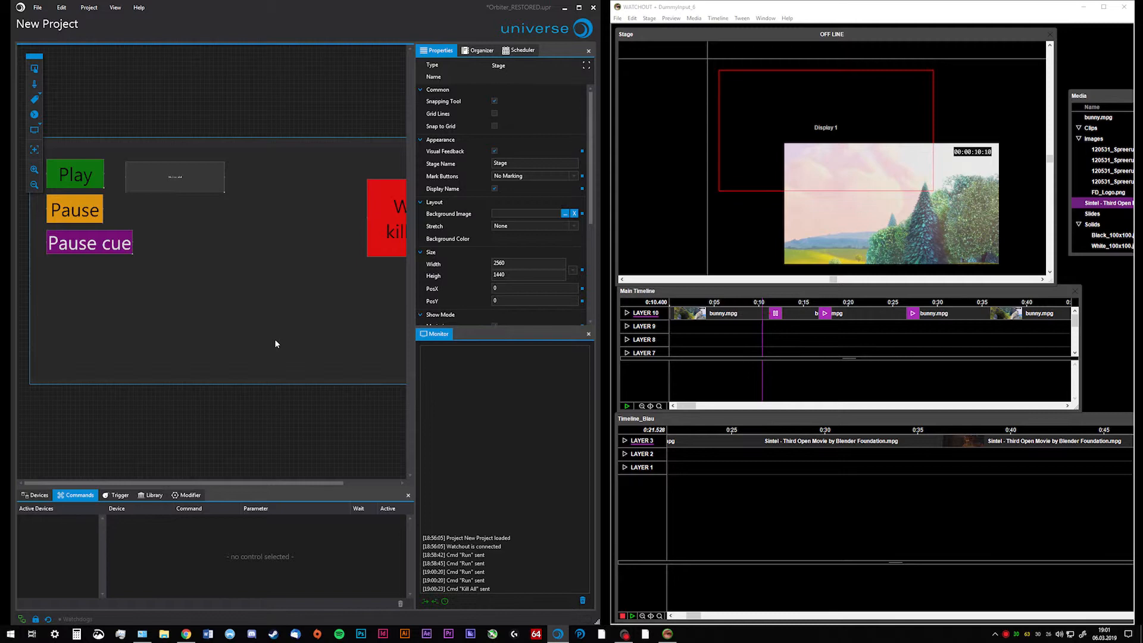
{"action": "left_click", "coordinate": [96, 174]}
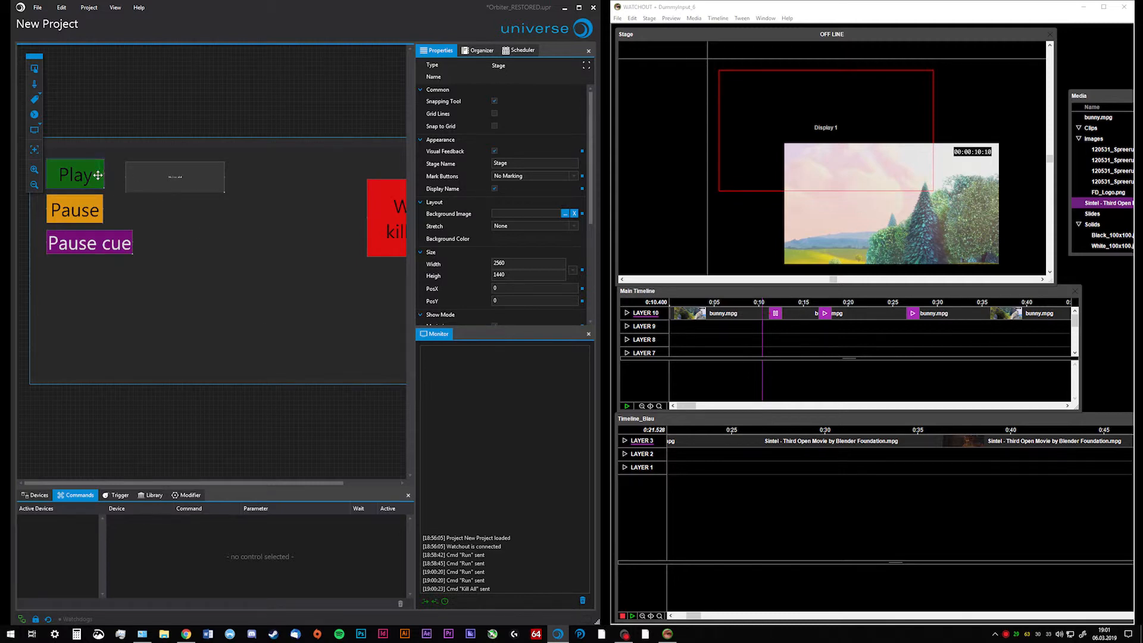
{"action": "left_click", "coordinate": [288, 520]}
{"action": "left_click", "coordinate": [287, 521]}
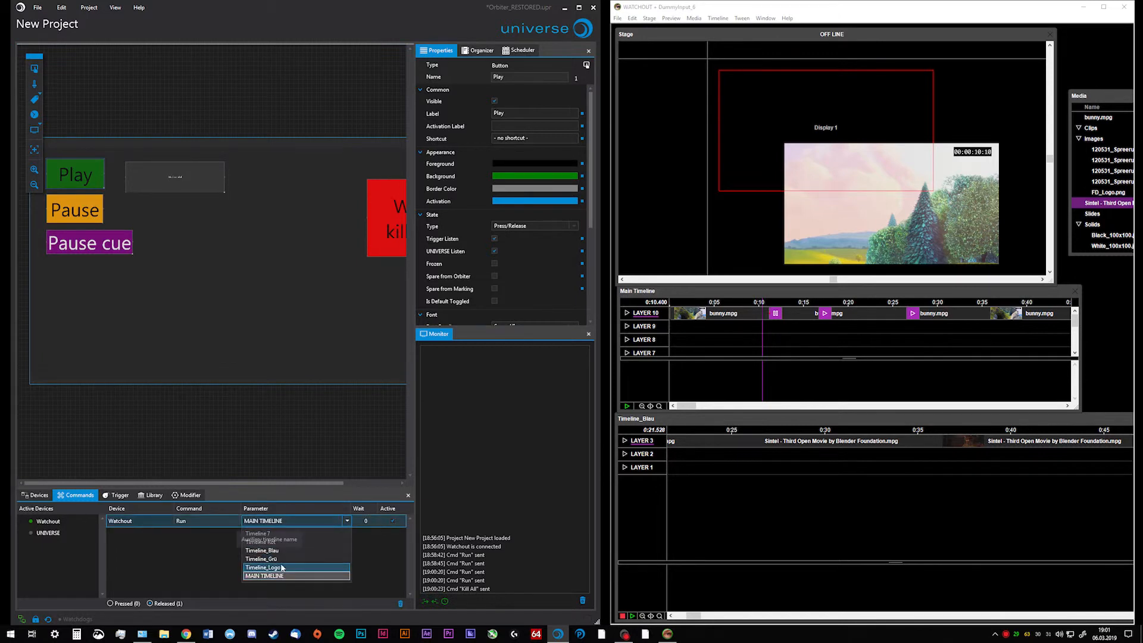
{"action": "left_click", "coordinate": [258, 320]}
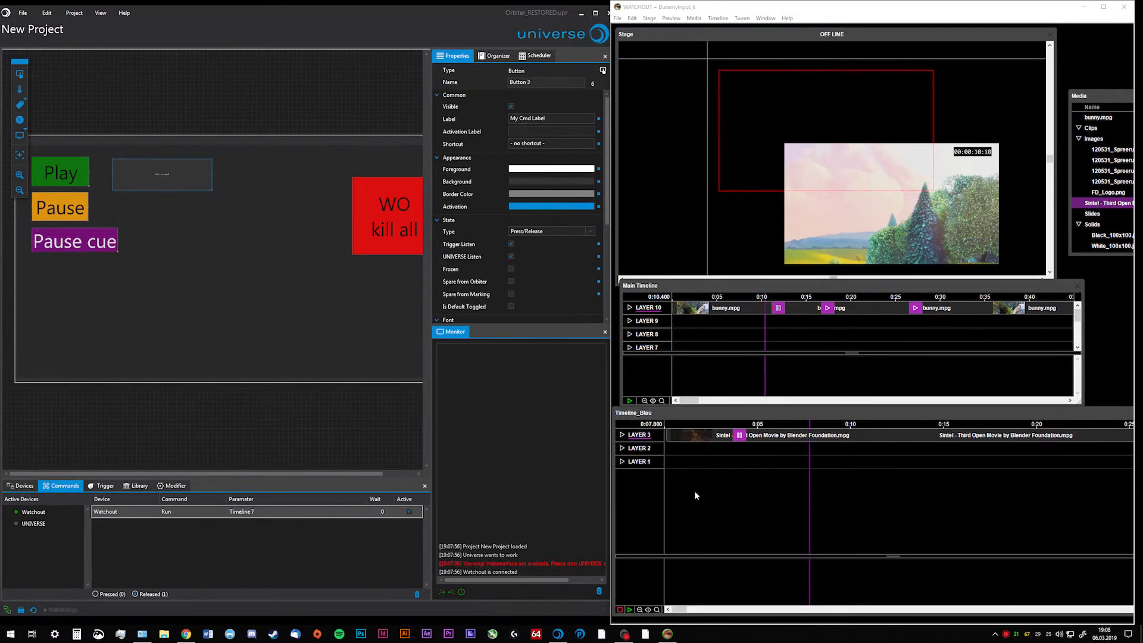
Reposition the Timeline_Blau window slightly and expand the Watchout device's Orbiter settings
{"action": "left_click_drag", "start_coordinate": [643, 412], "coordinate": [650, 410]}
{"action": "left_click", "coordinate": [316, 182]}
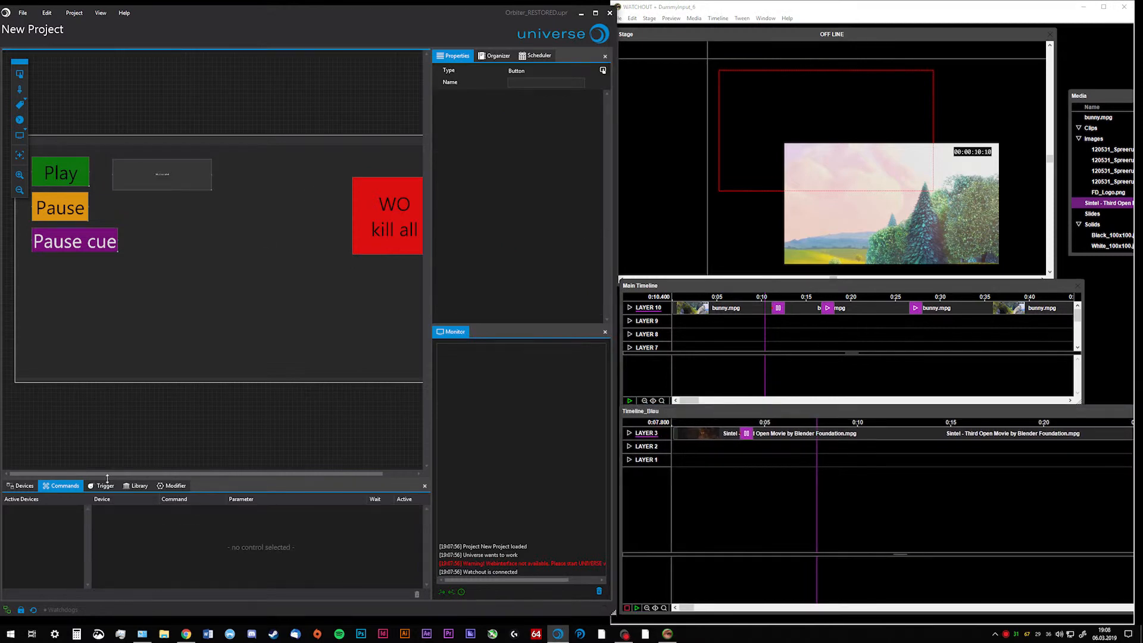
{"action": "left_click", "coordinate": [20, 486]}
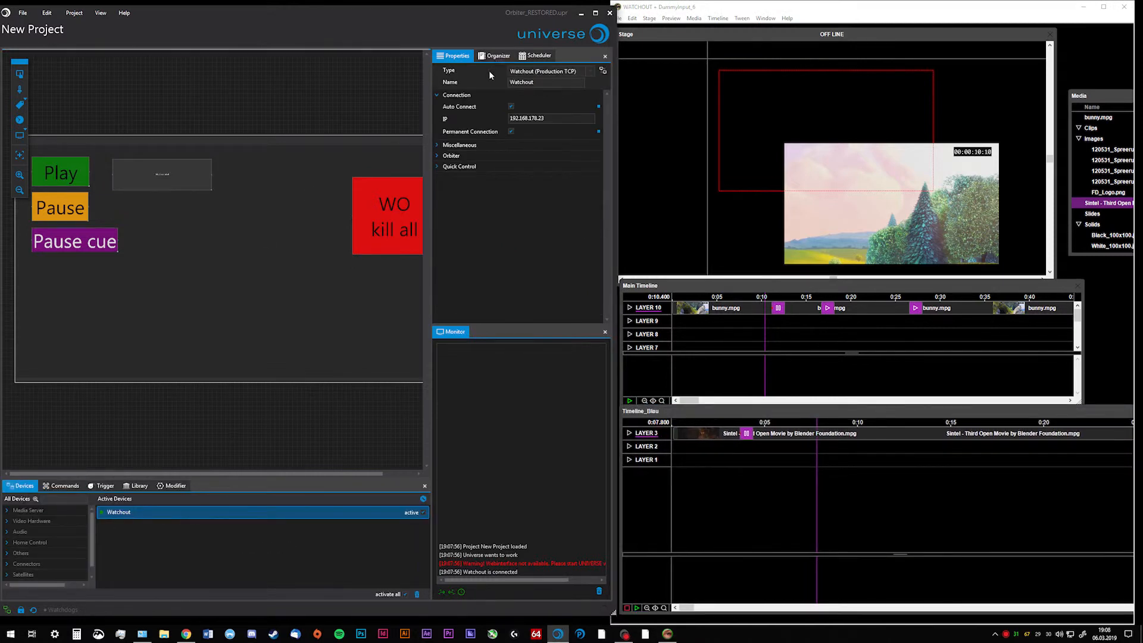
{"action": "left_click", "coordinate": [443, 157]}
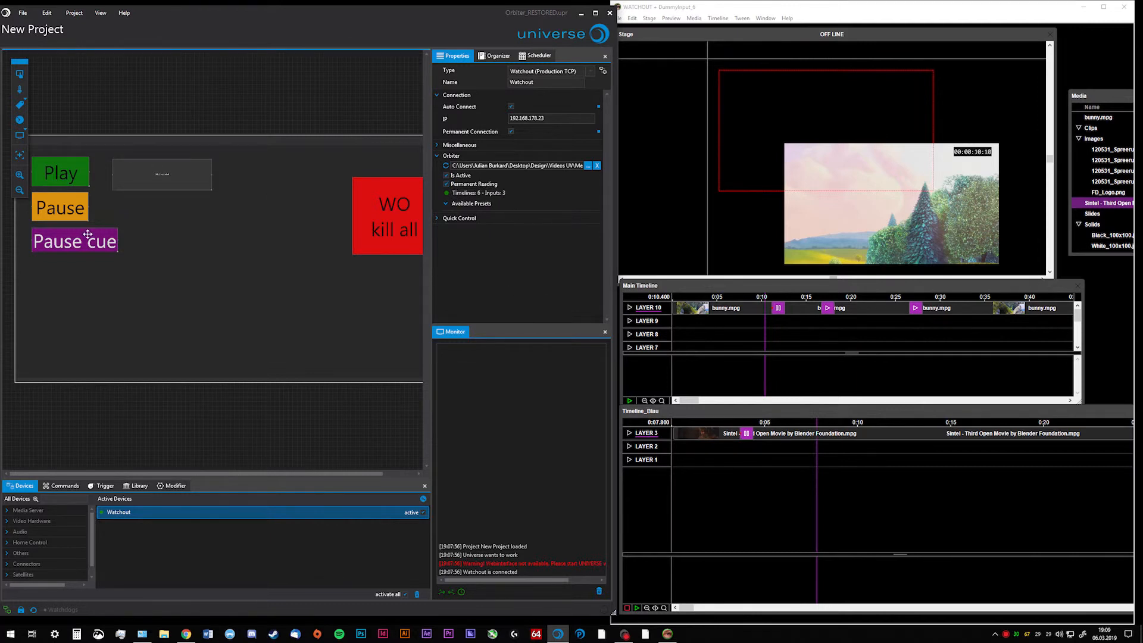
Choose another timeline from the Orbiter list for the Run command of the gray button beside Play
{"action": "left_click", "coordinate": [132, 174]}
{"action": "left_click", "coordinate": [261, 511]}
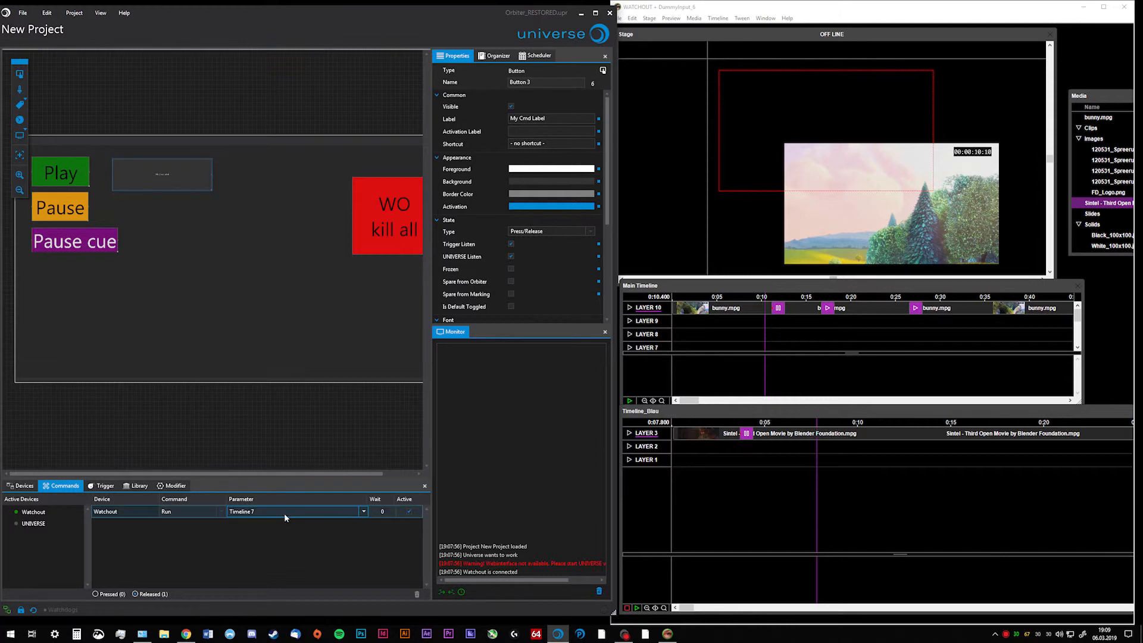
{"action": "left_click", "coordinate": [284, 515]}
{"action": "left_click", "coordinate": [294, 542]}
{"action": "left_click", "coordinate": [291, 390]}
{"action": "left_click", "coordinate": [667, 634]}
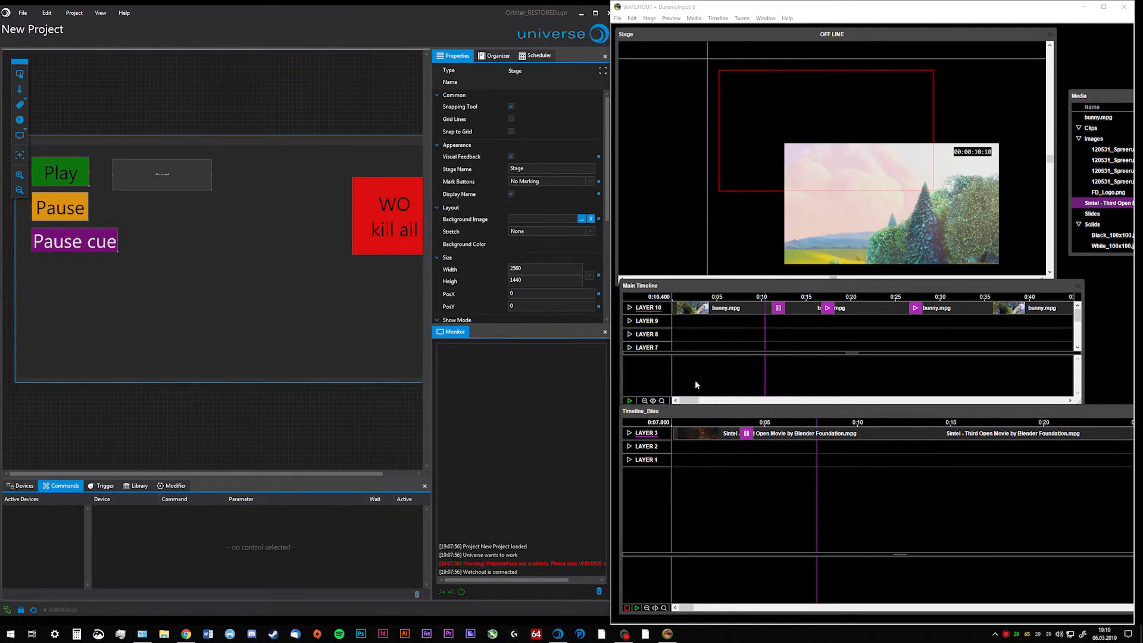
Check the Play button's Run command and its timeline selection, along with the list of active devices
{"action": "left_click", "coordinate": [82, 203]}
{"action": "left_click", "coordinate": [67, 166]}
{"action": "left_click", "coordinate": [256, 511]}
{"action": "left_click", "coordinate": [257, 512]}
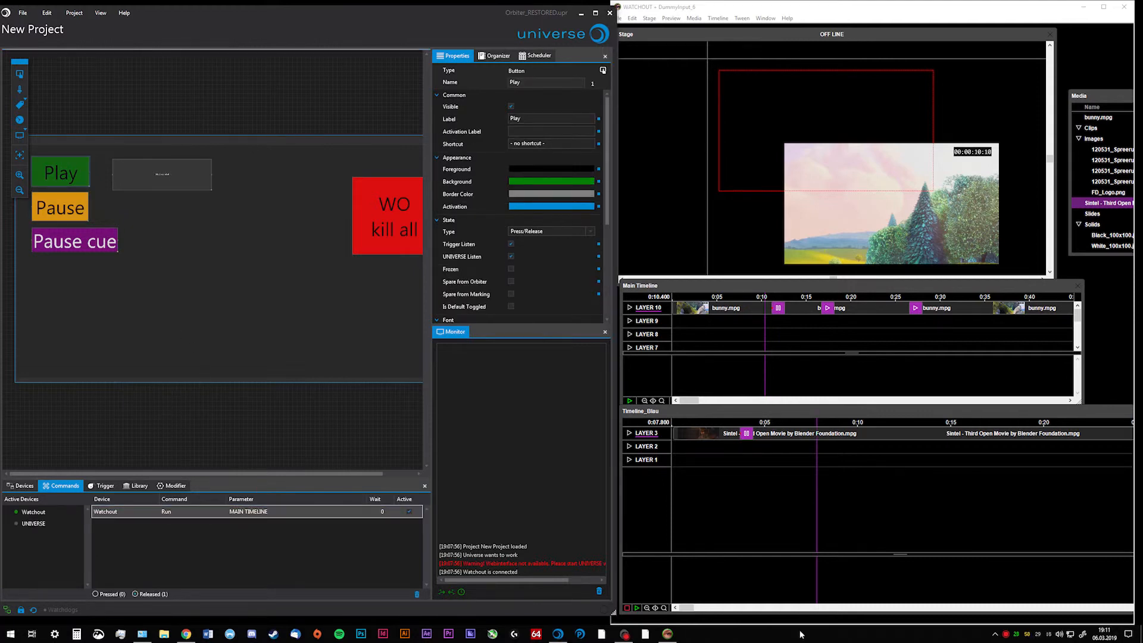
{"action": "left_click", "coordinate": [337, 341]}
{"action": "left_click", "coordinate": [338, 344]}
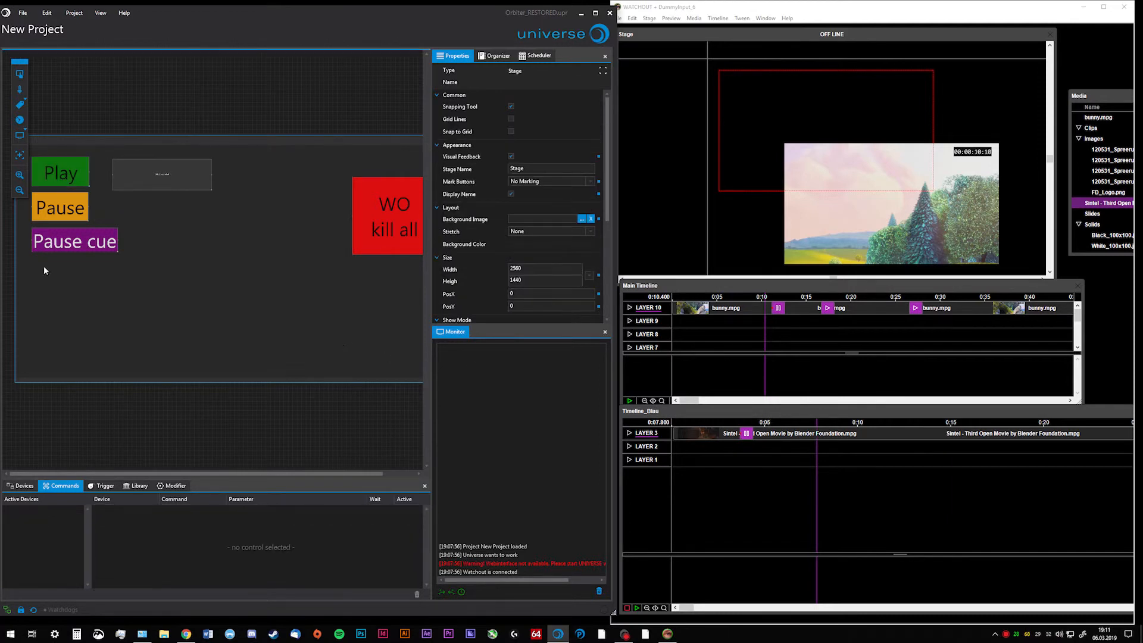
{"action": "left_click", "coordinate": [22, 486]}
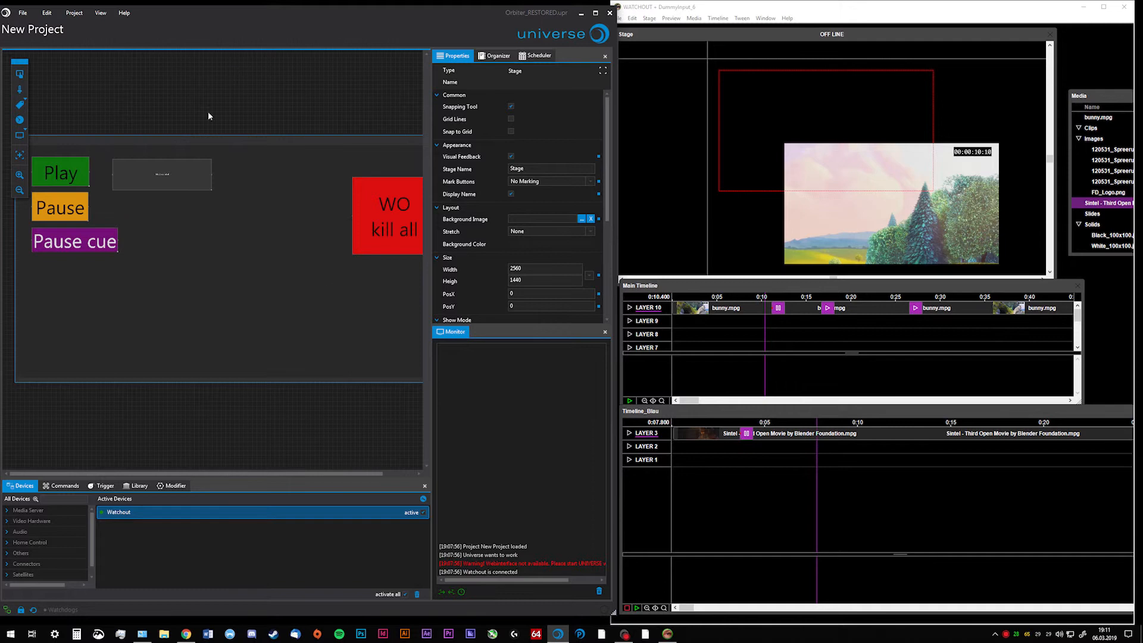
{"action": "left_click", "coordinate": [61, 179]}
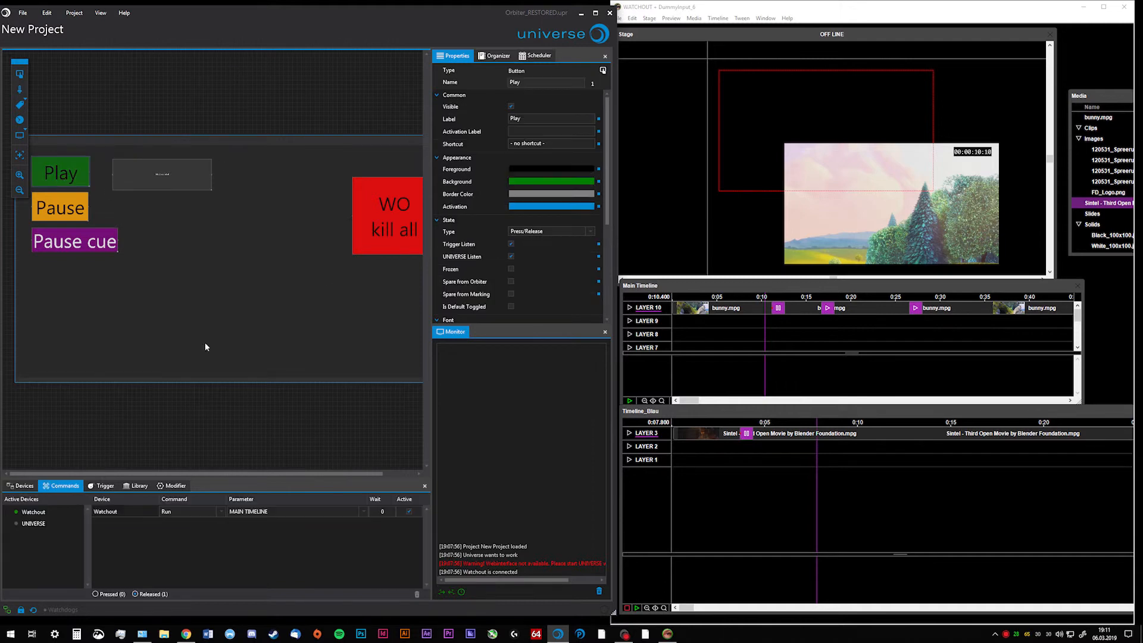
{"action": "left_click", "coordinate": [269, 512]}
{"action": "left_click", "coordinate": [243, 359]}
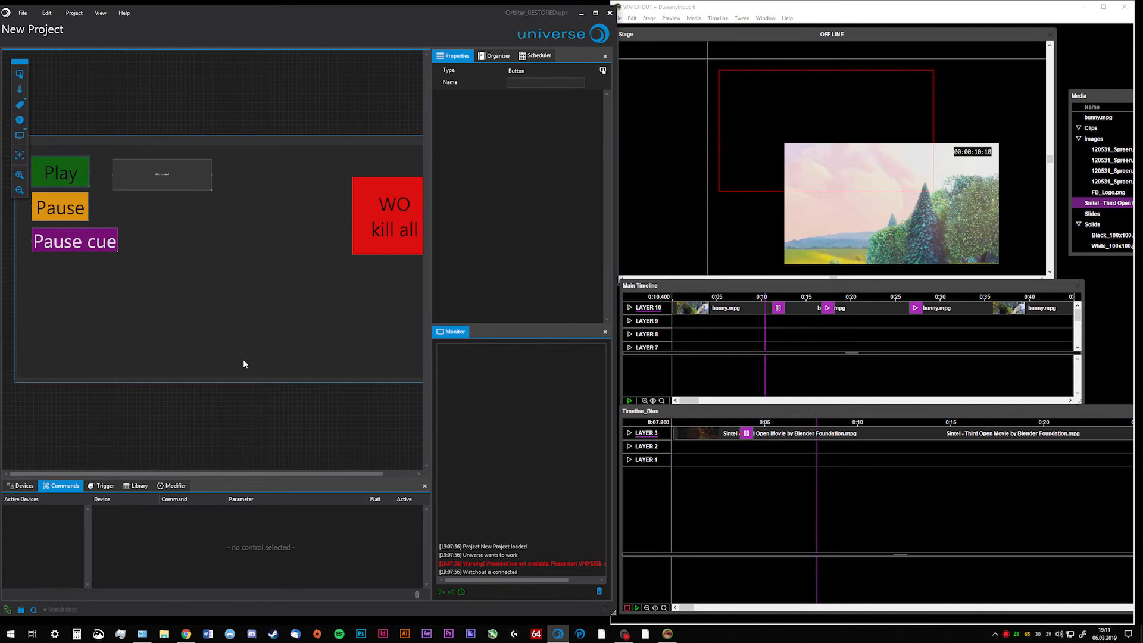